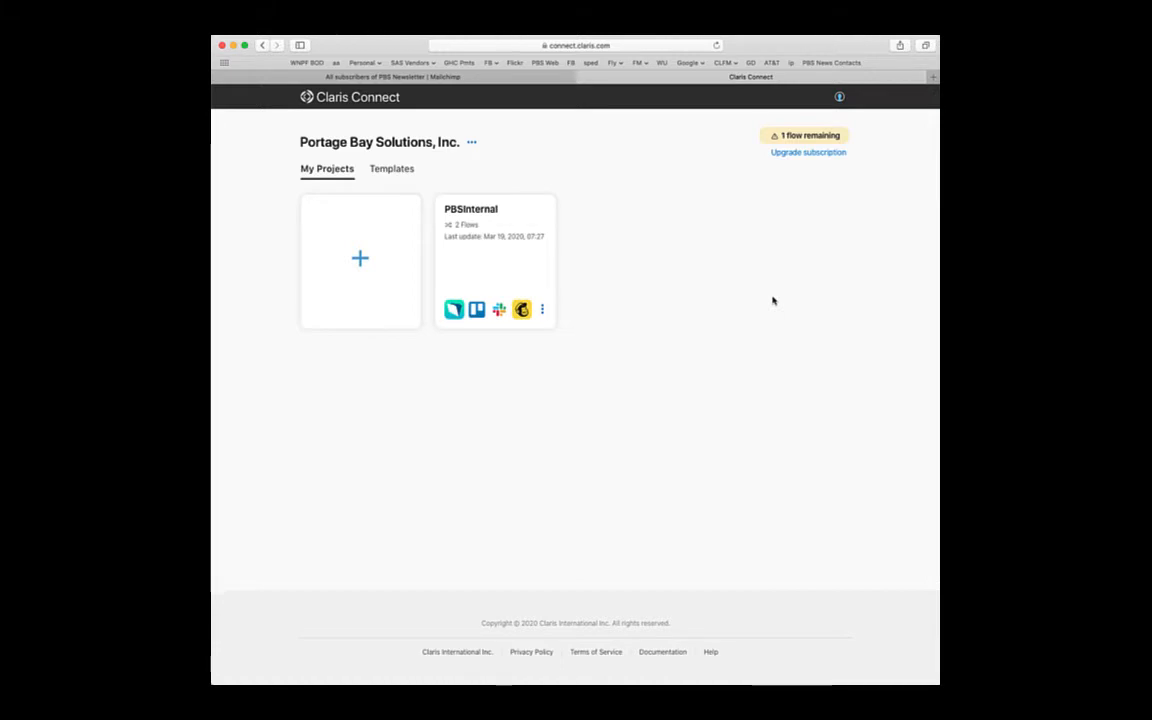
- Create a new blank project named 'Example Project'
click(366, 267)
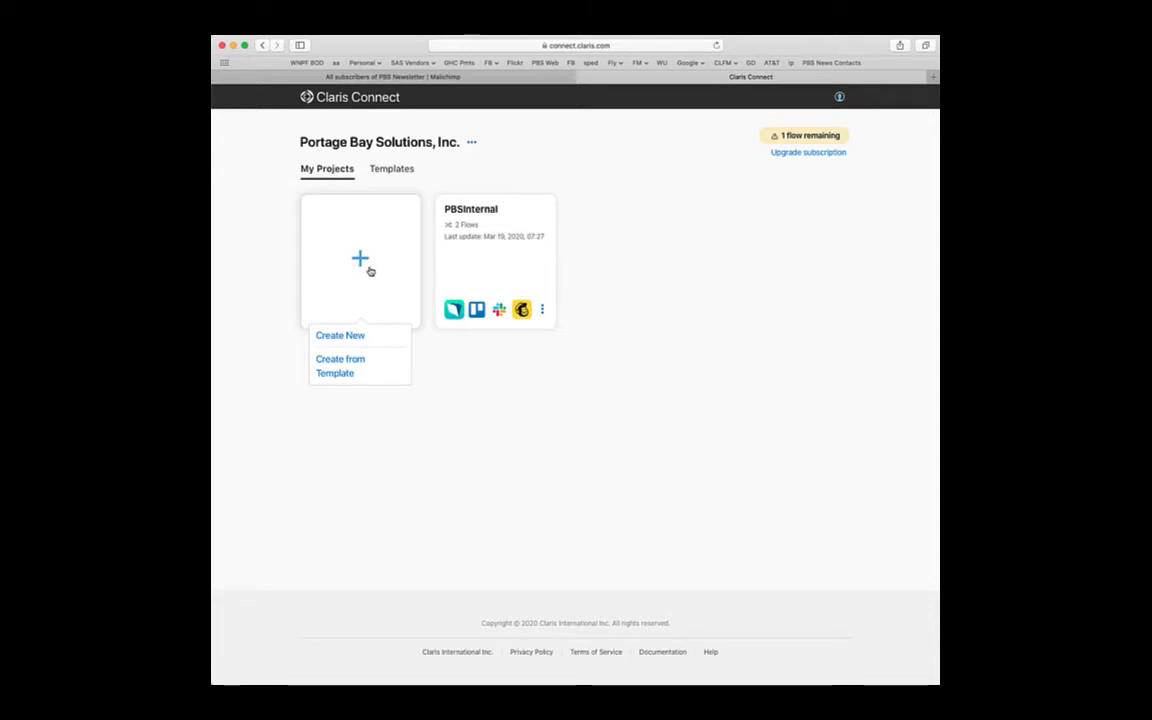
click(352, 336)
text(E)
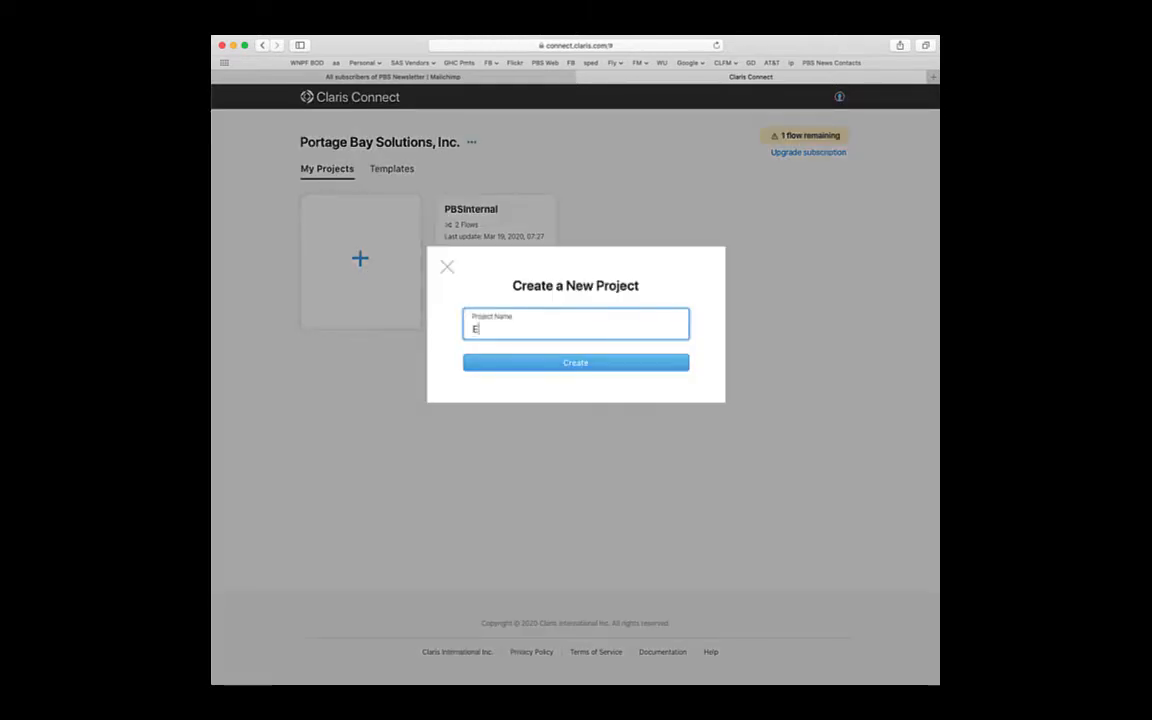
text(xample Project)
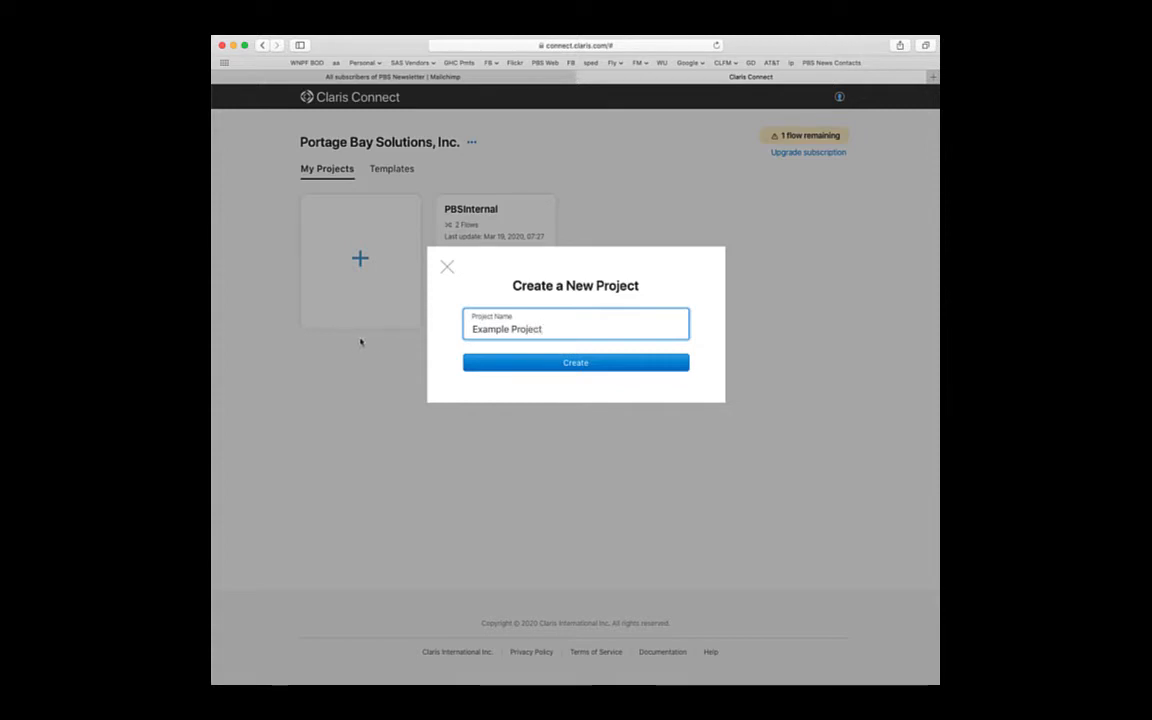
click(557, 364)
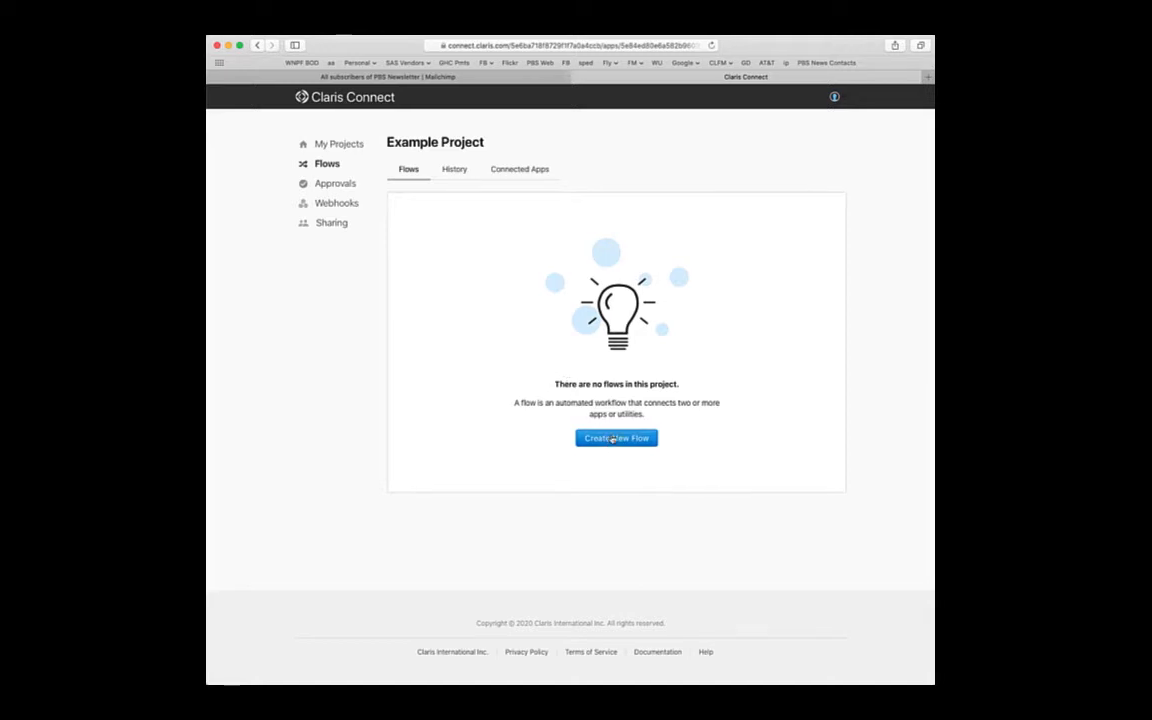
- Create a new flow named 'Example Flow' in the project
click(613, 440)
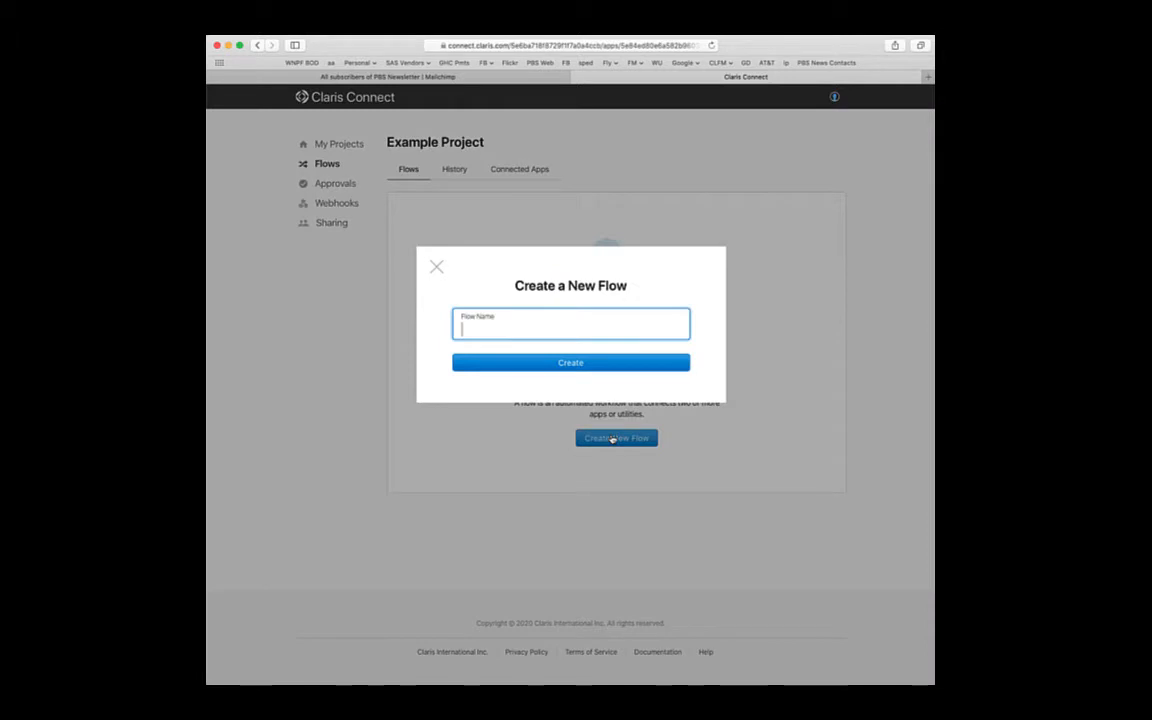
text(Exampl)
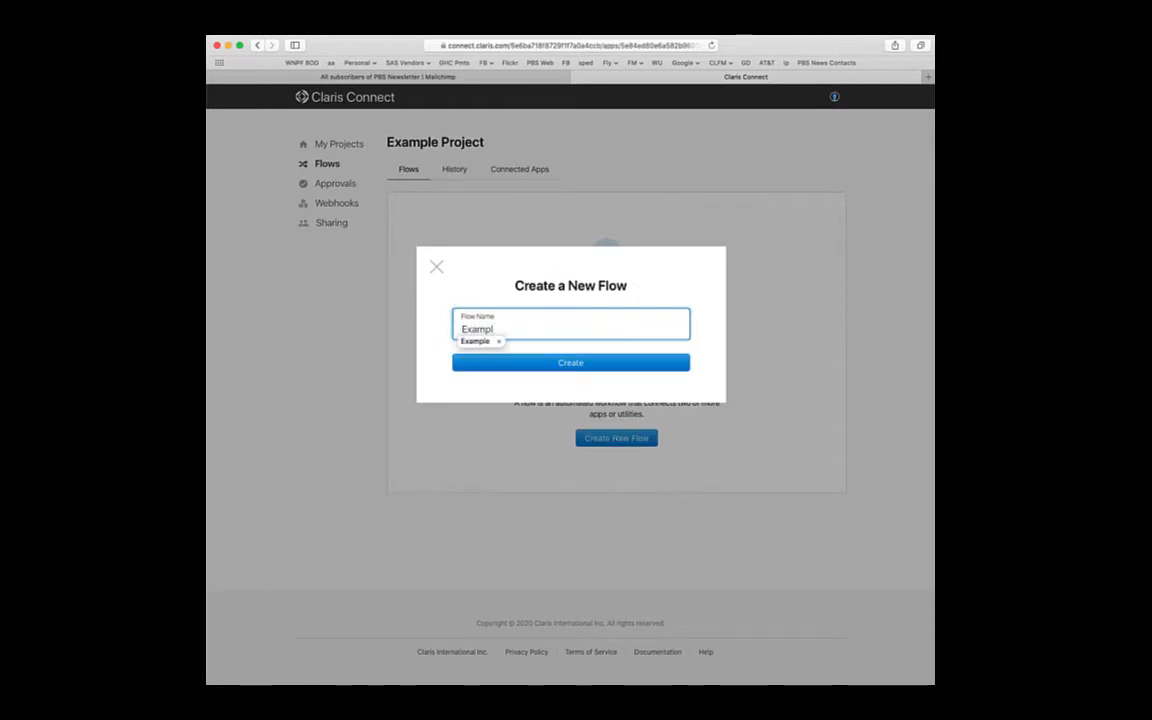
text(e )
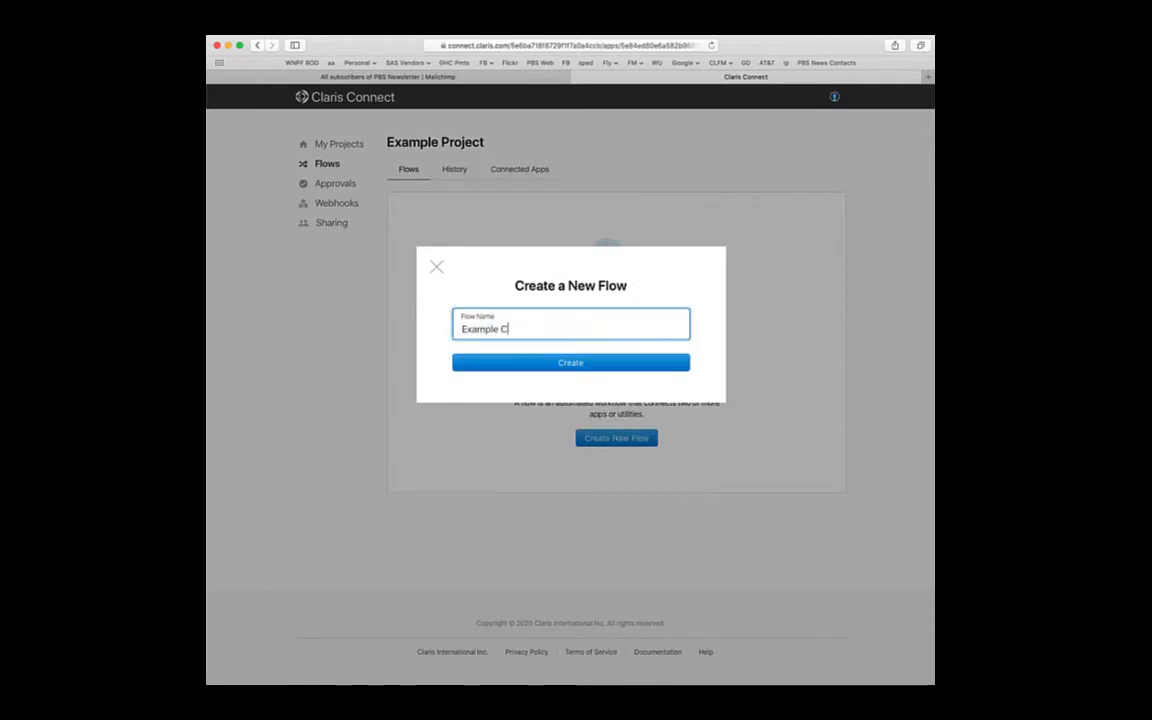
text(Flow)
click(511, 363)
scroll(511, 366, down, 2)
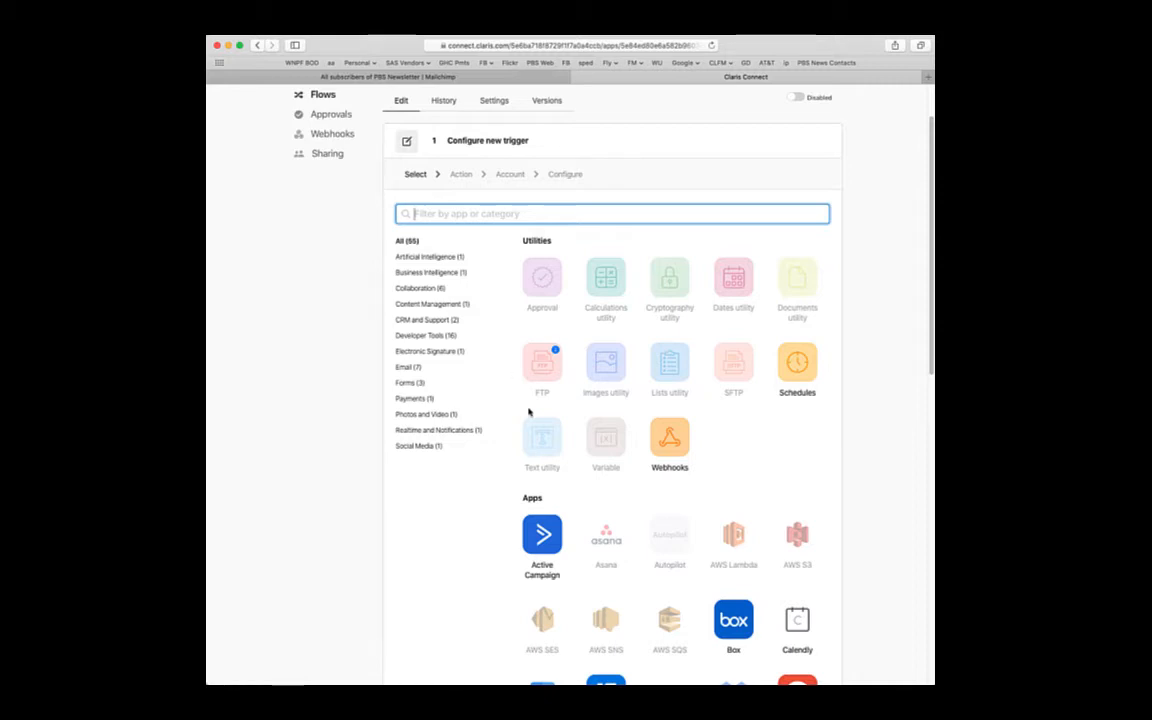
- Pick Mailchimp as the trigger app with the New Subscriber event
scroll(534, 424, down, 6)
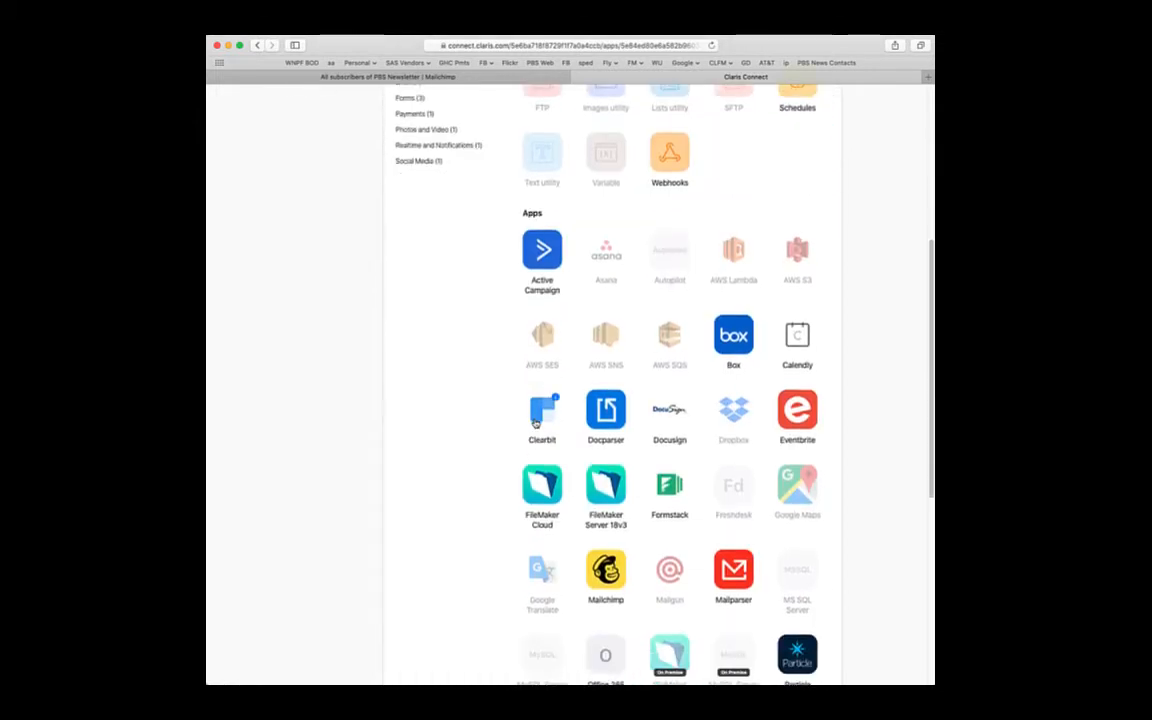
scroll(534, 424, down, 3)
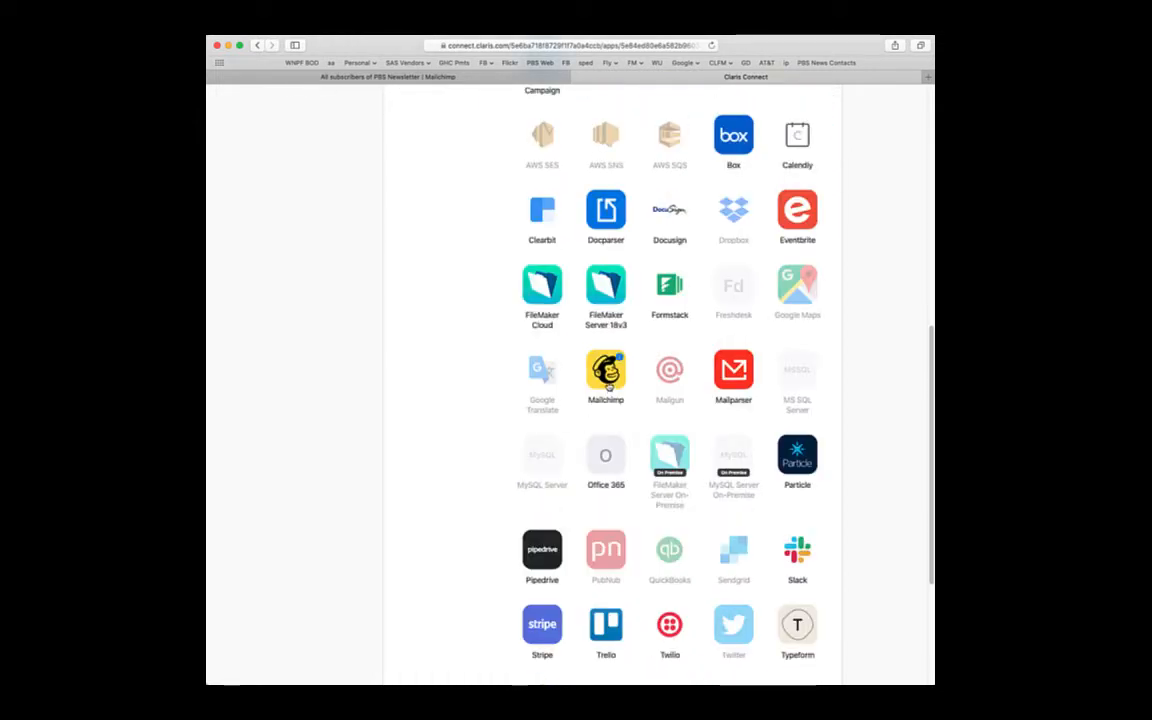
click(607, 385)
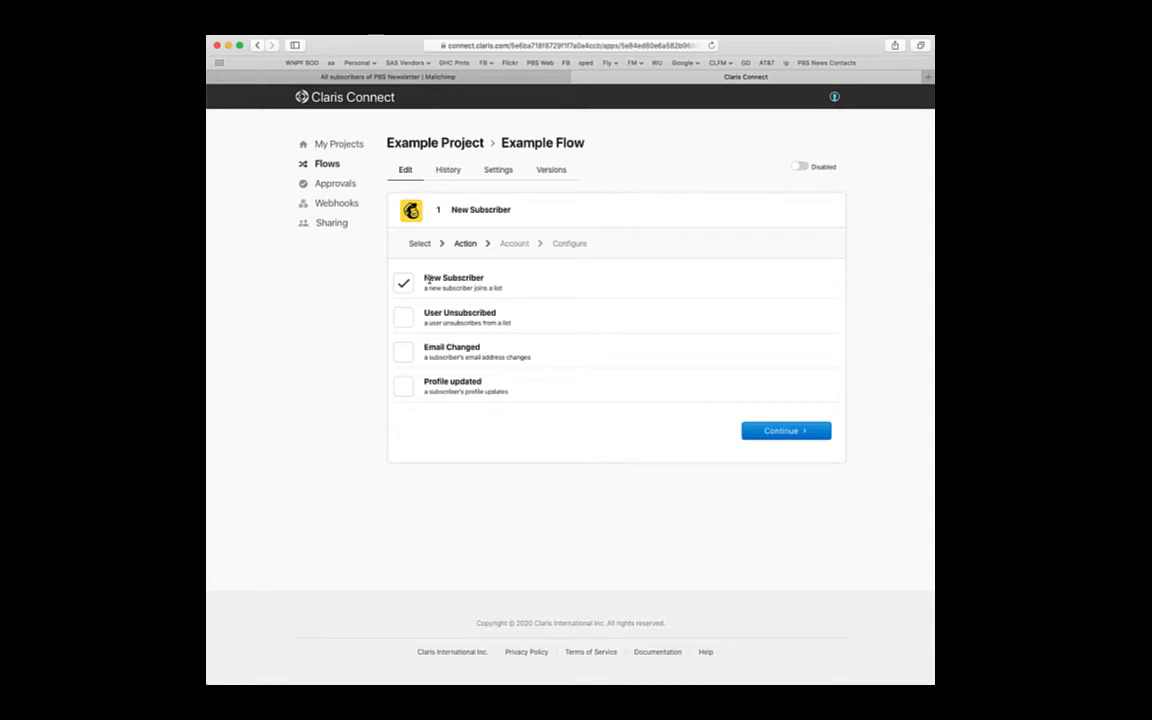
click(781, 431)
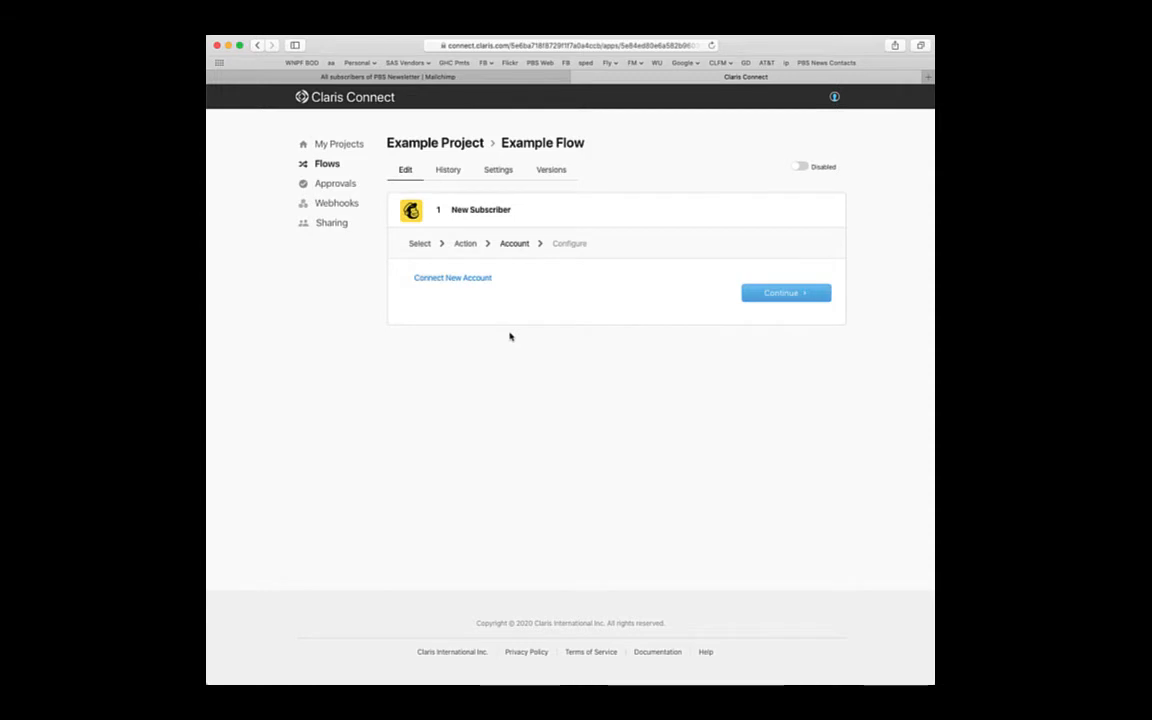
- Connect a new Mailchimp account with the saved login and allow Claris Connect access
click(455, 279)
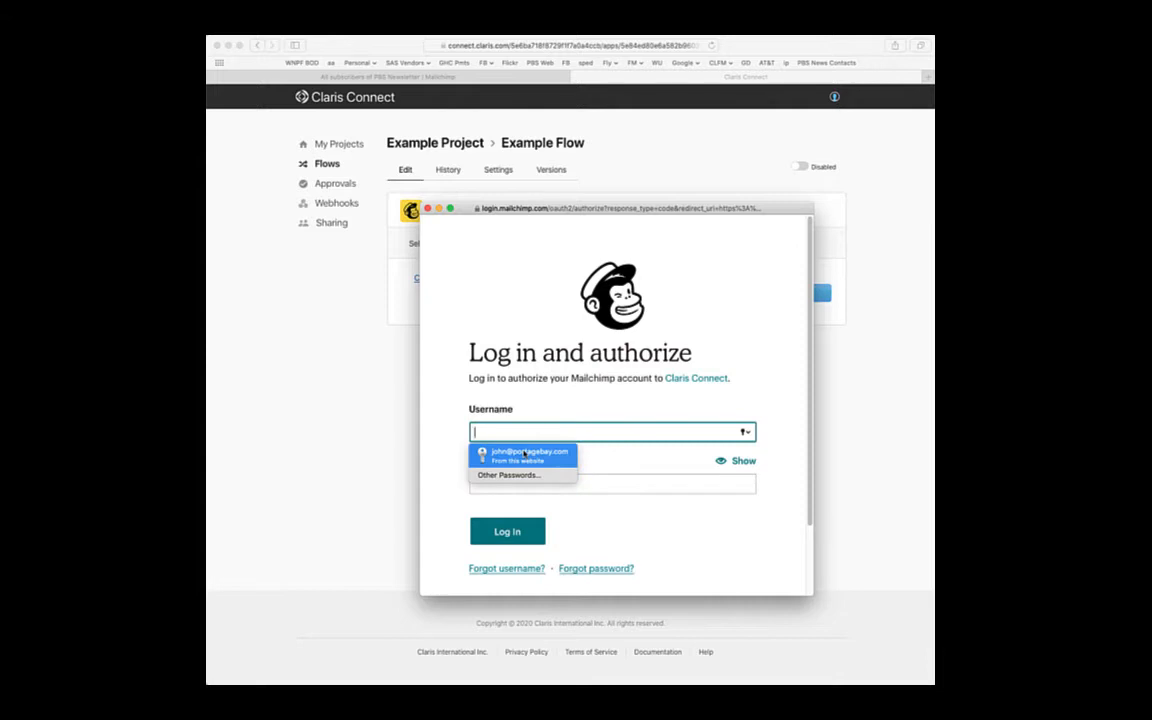
click(524, 454)
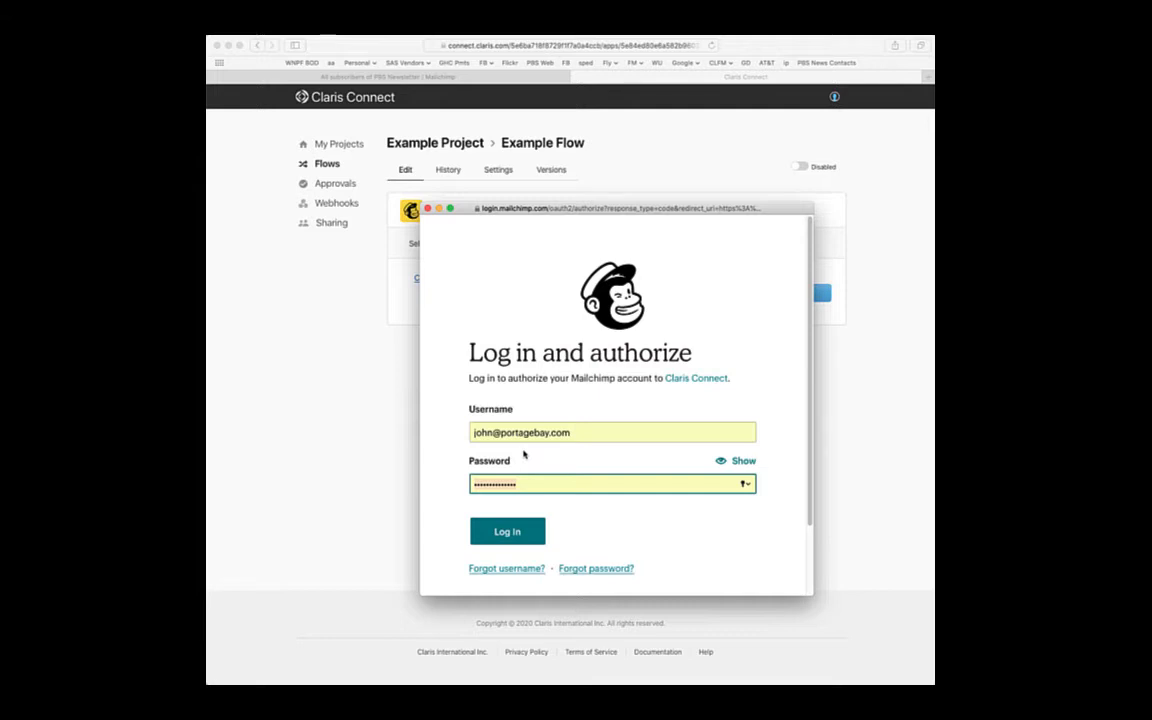
click(518, 535)
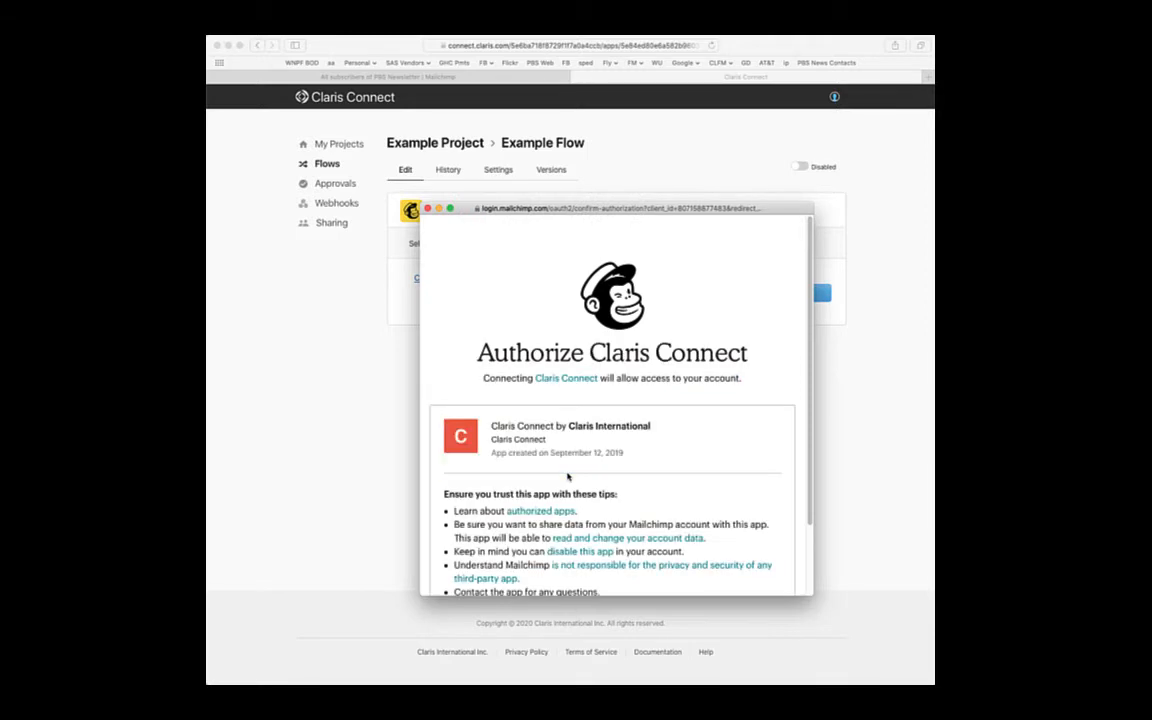
scroll(567, 477, down, 3)
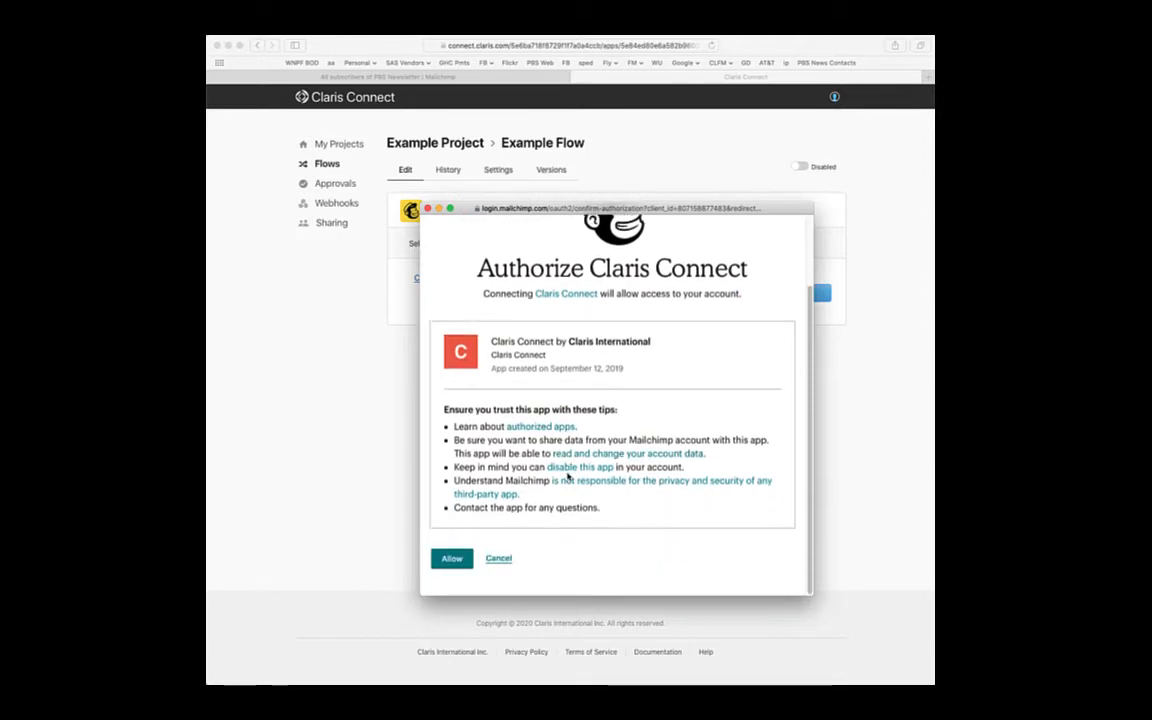
click(451, 559)
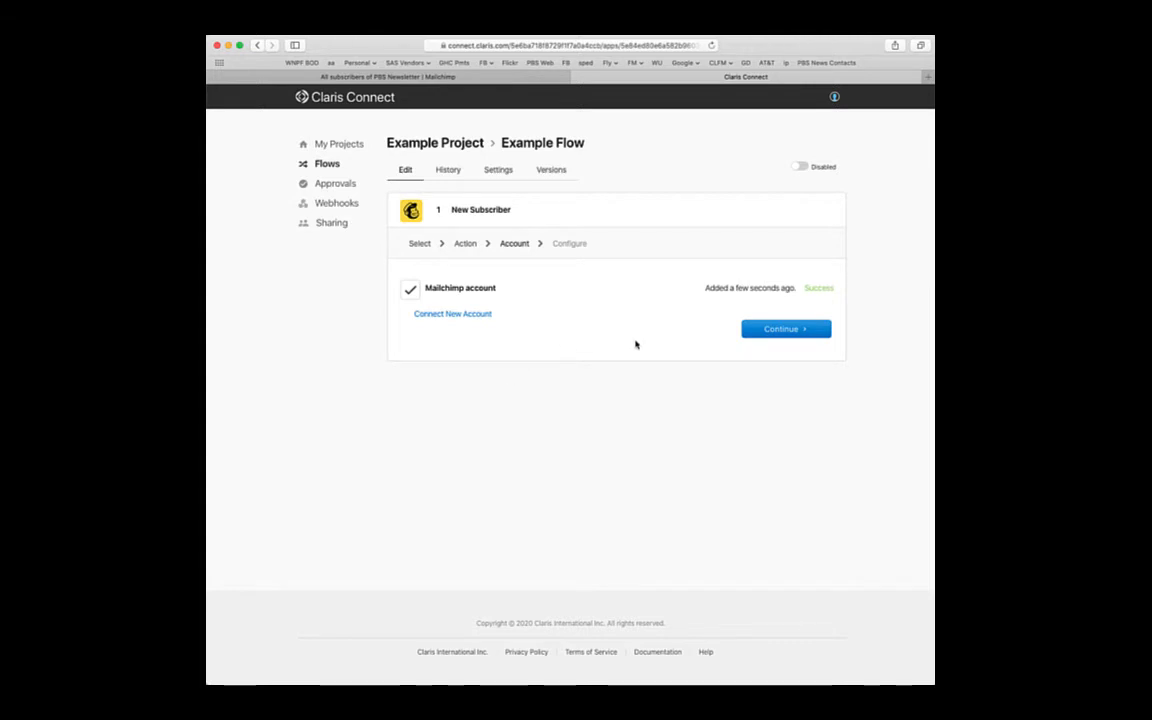
- Continue to the trigger settings and choose the PBS Newsletter list
click(778, 330)
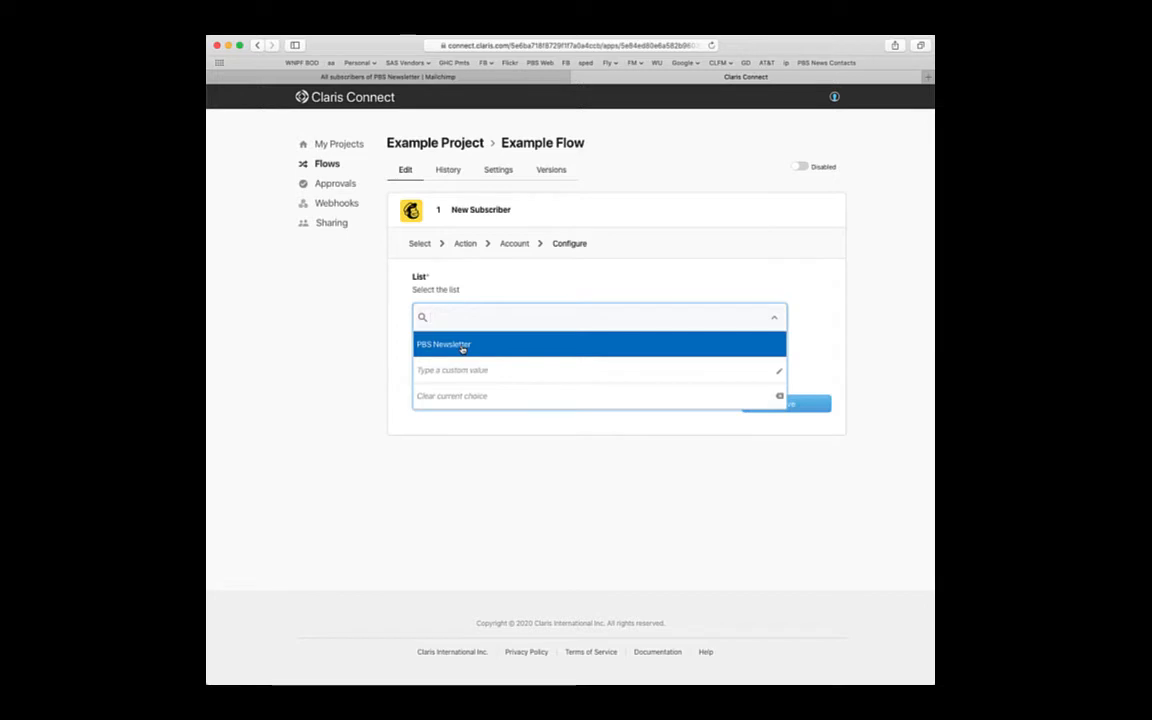
click(462, 346)
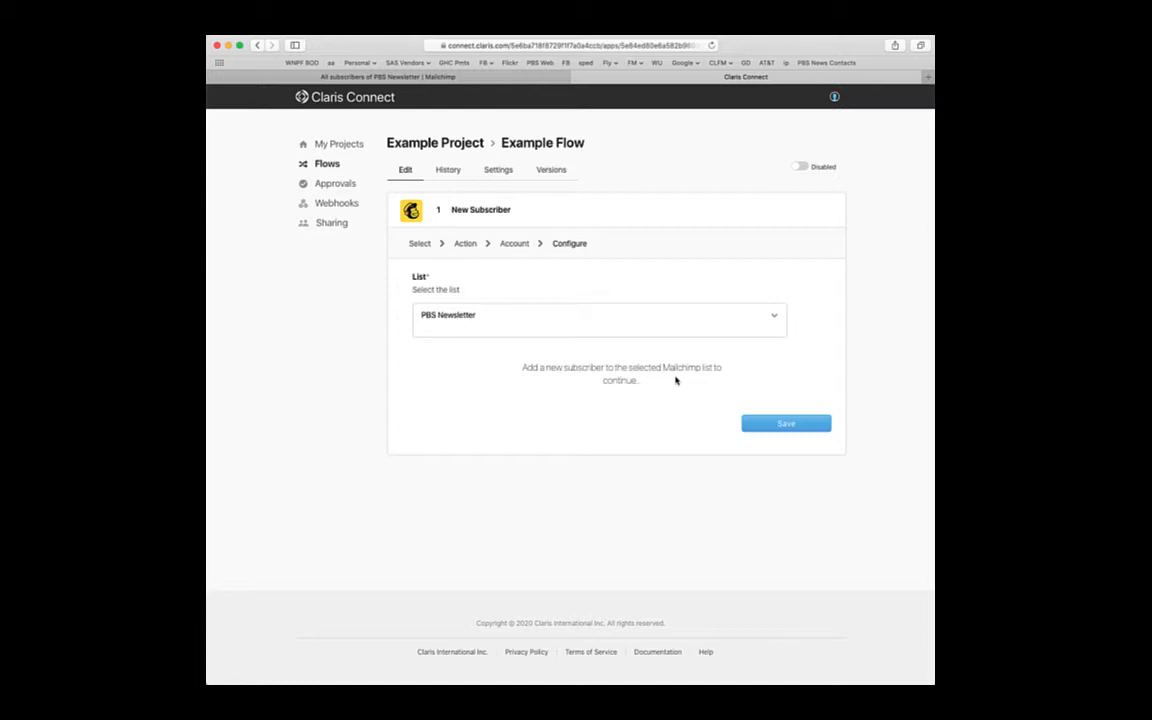
- In the Mailchimp audience, open the form for adding a single subscriber
click(421, 77)
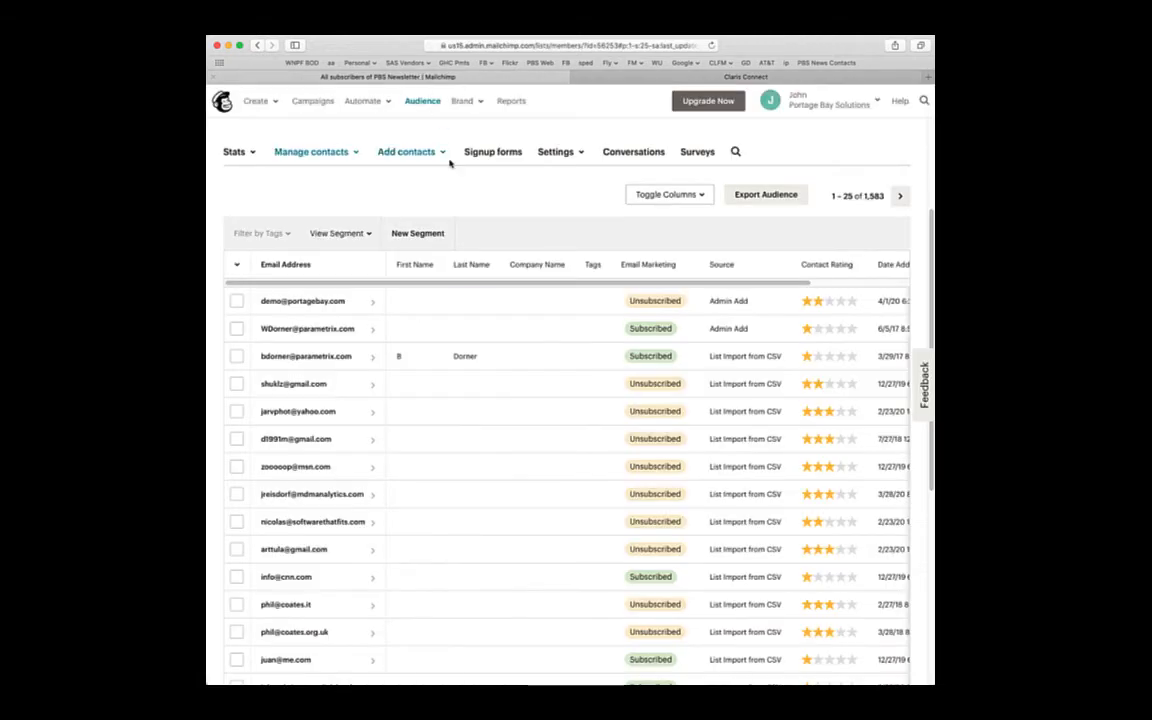
scroll(746, 262, up, 4)
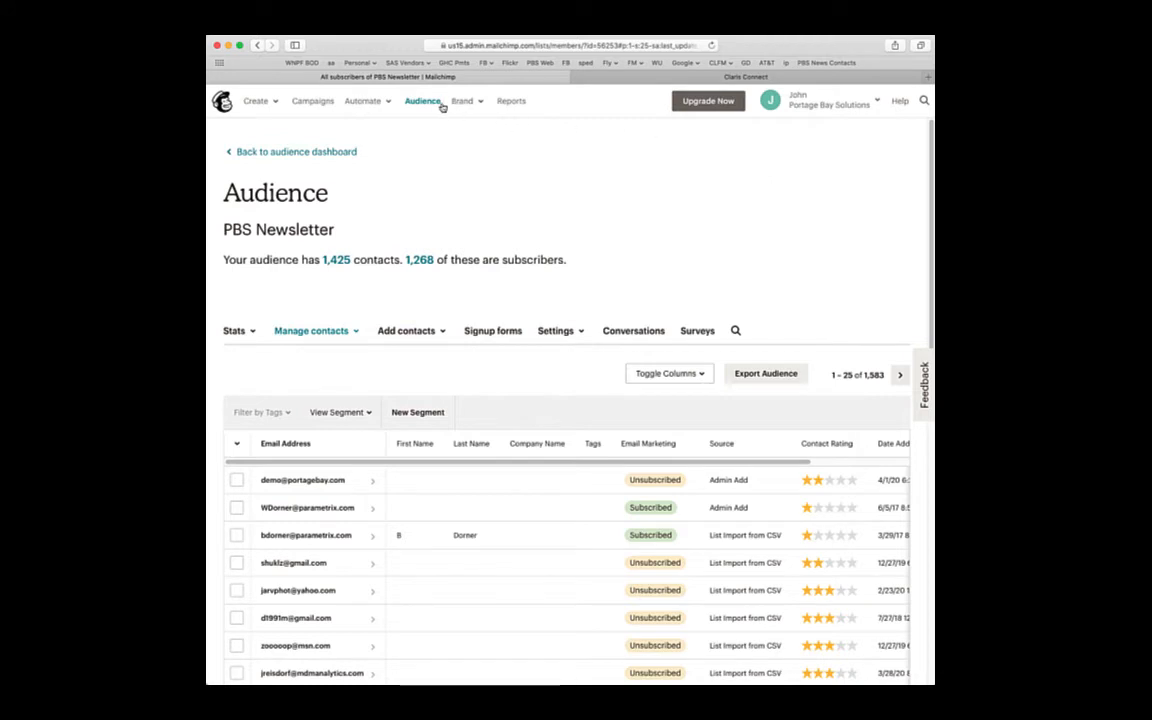
click(438, 331)
click(427, 358)
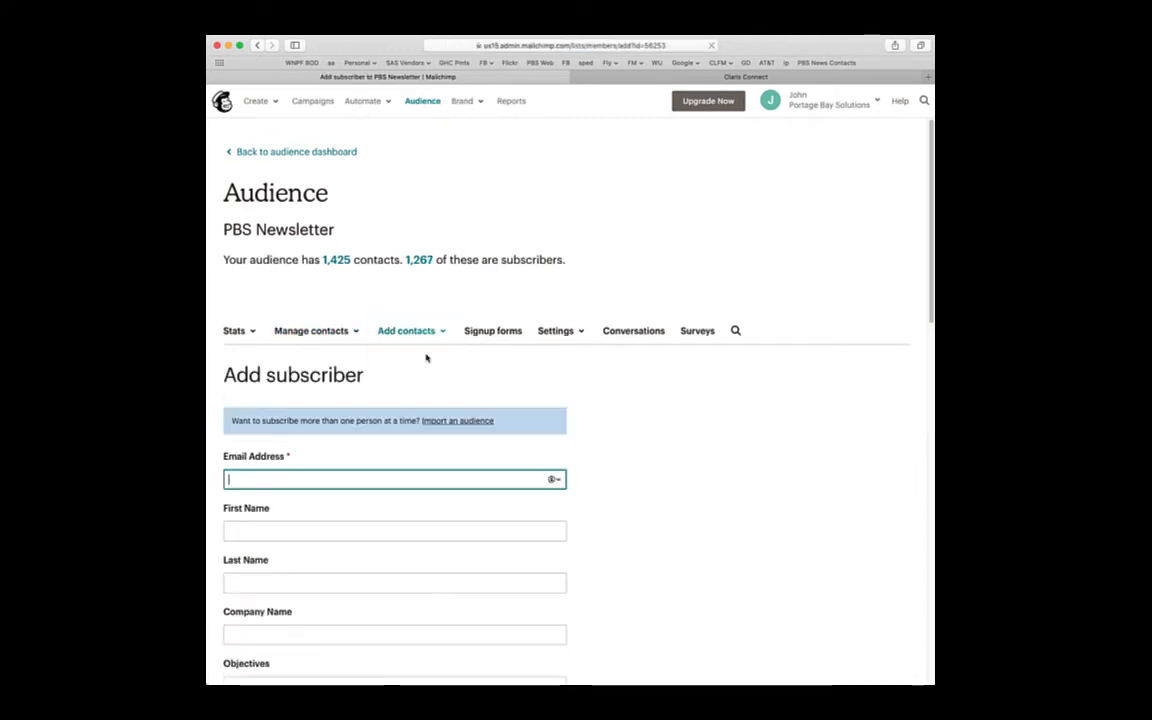
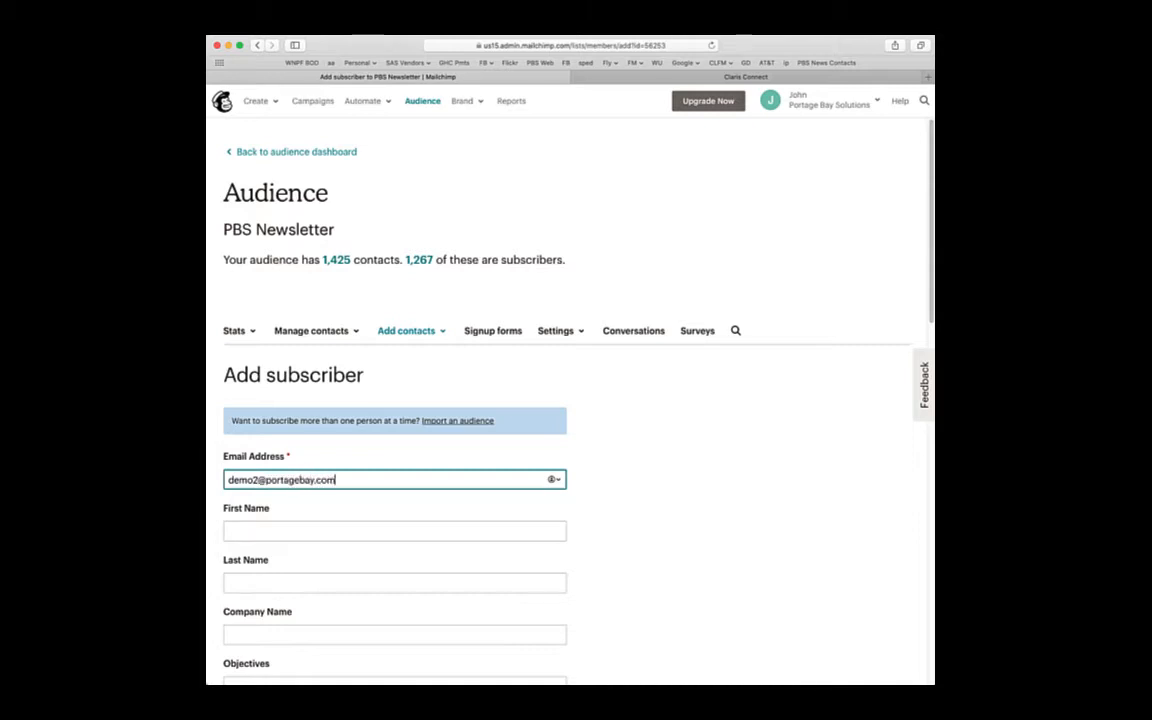
- Enter the test subscriber's email address, confirm email permission, and subscribe them
scroll(450, 435, down, 8)
scroll(449, 432, down, 10)
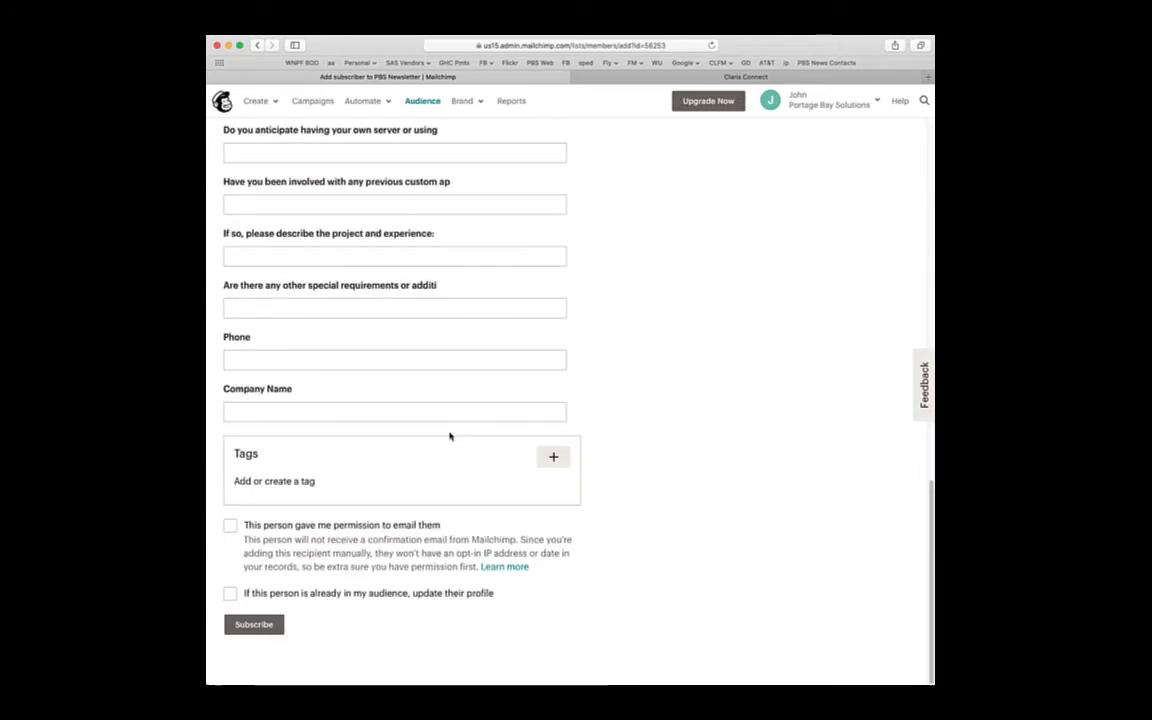
click(230, 526)
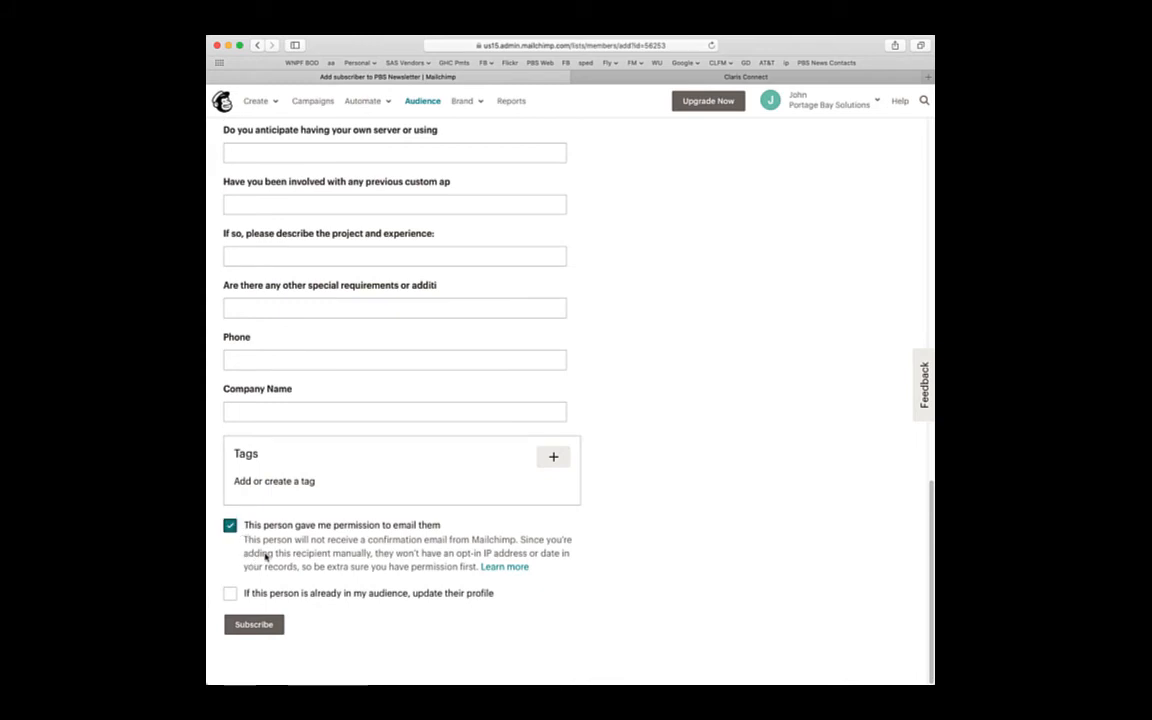
click(256, 624)
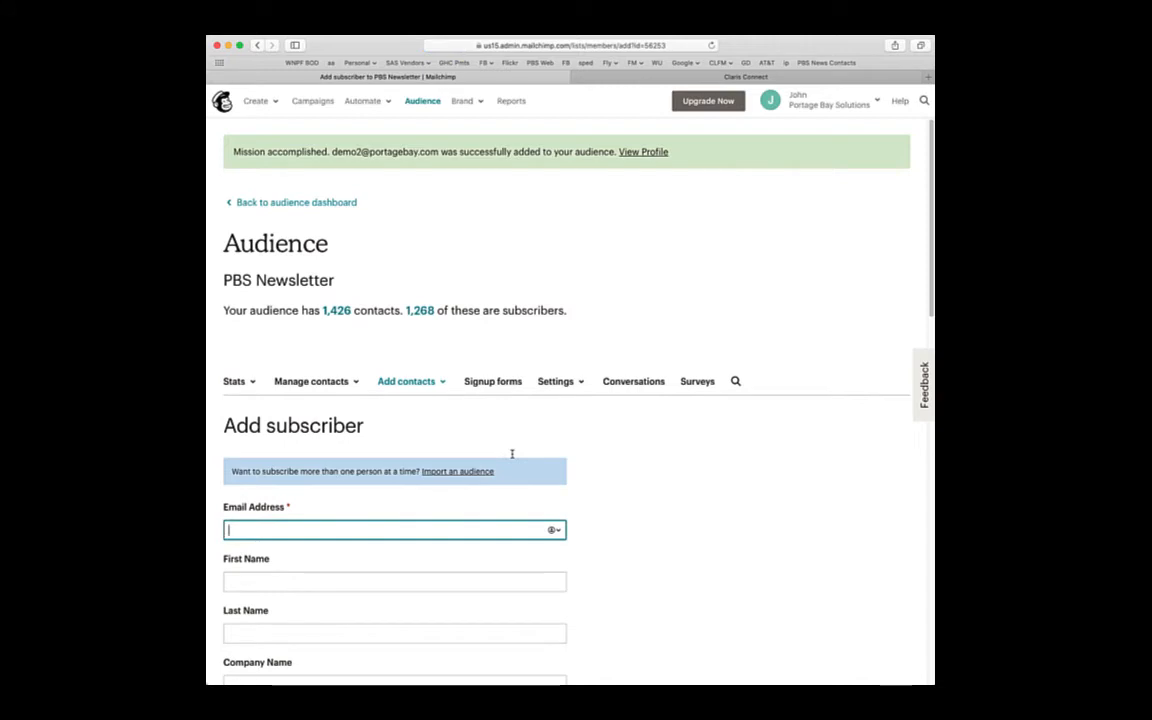
- Return to the Claris Connect flow and save the PBS Newsletter trigger settings
click(705, 78)
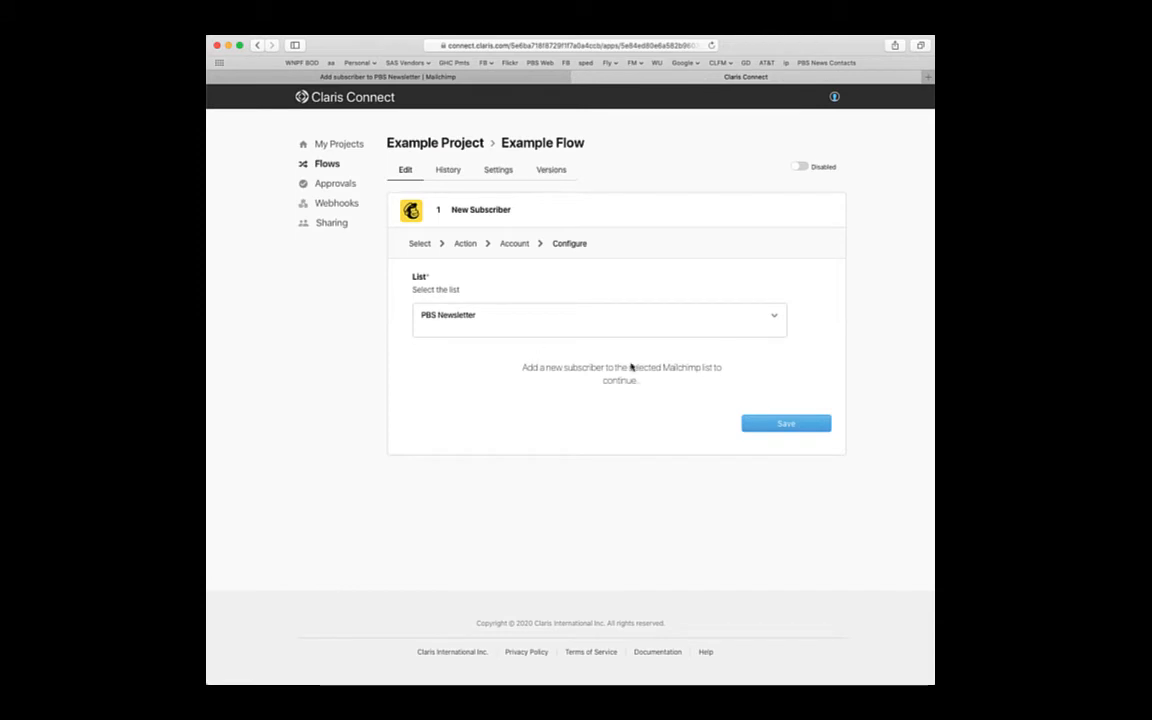
click(483, 77)
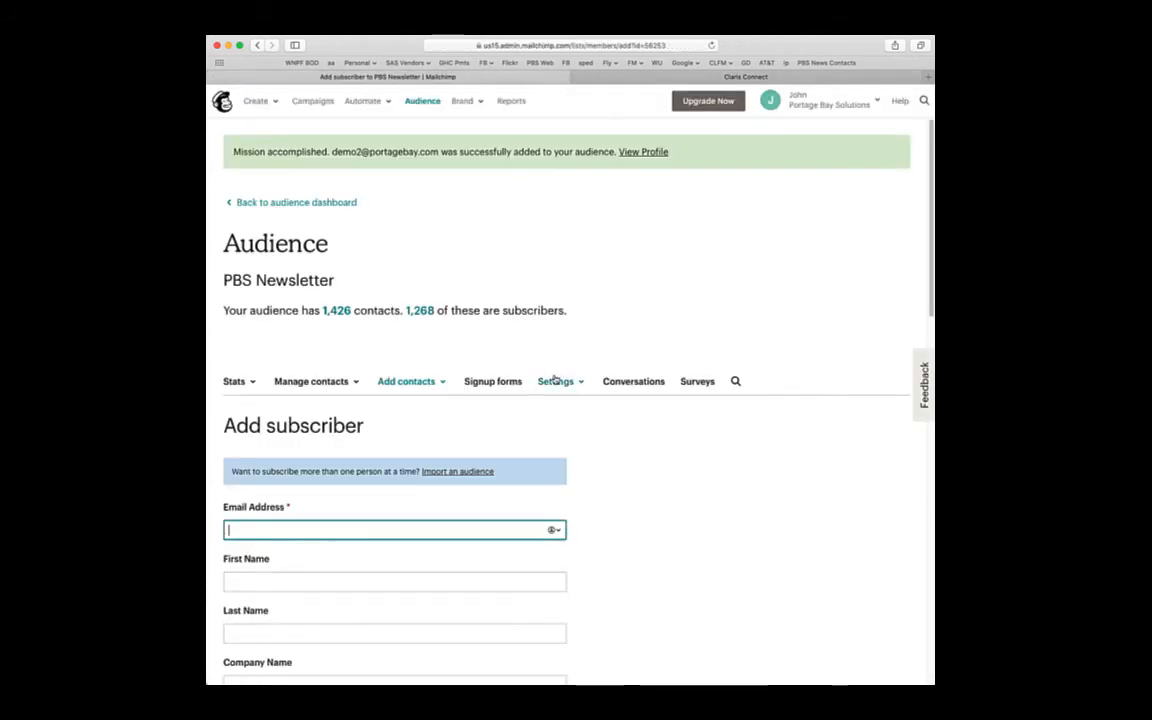
click(703, 77)
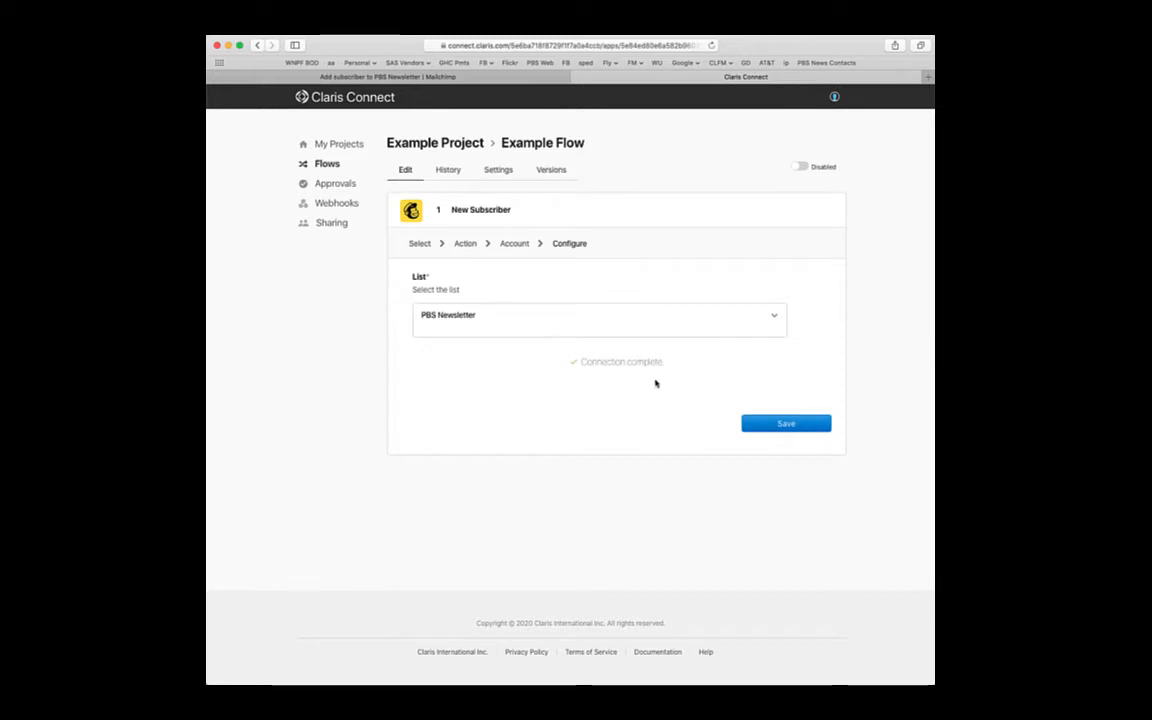
click(767, 426)
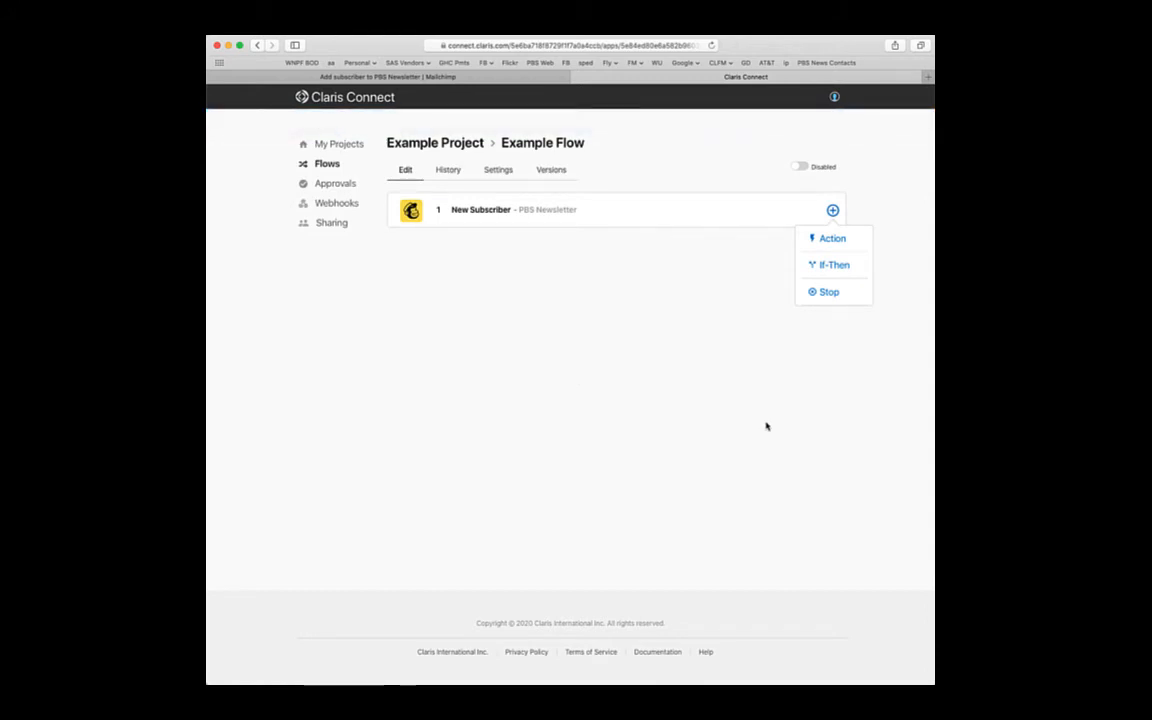
- Add an action step using Slack with the Post Message event
click(827, 244)
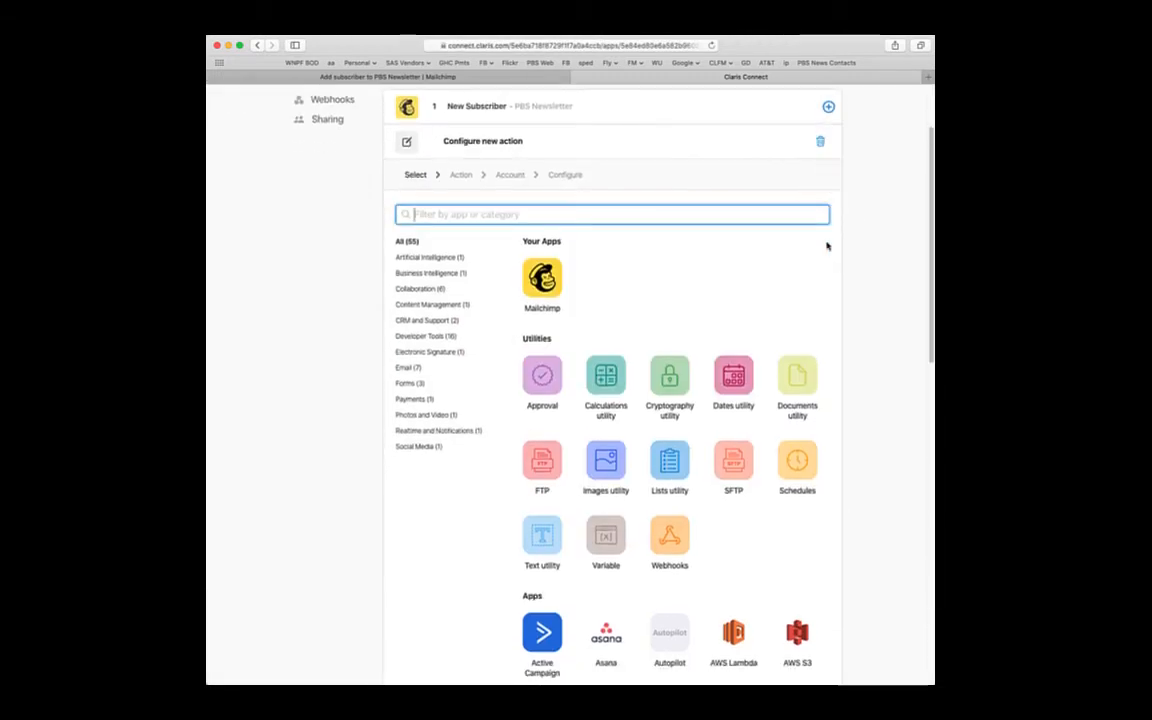
scroll(740, 289, down, 1)
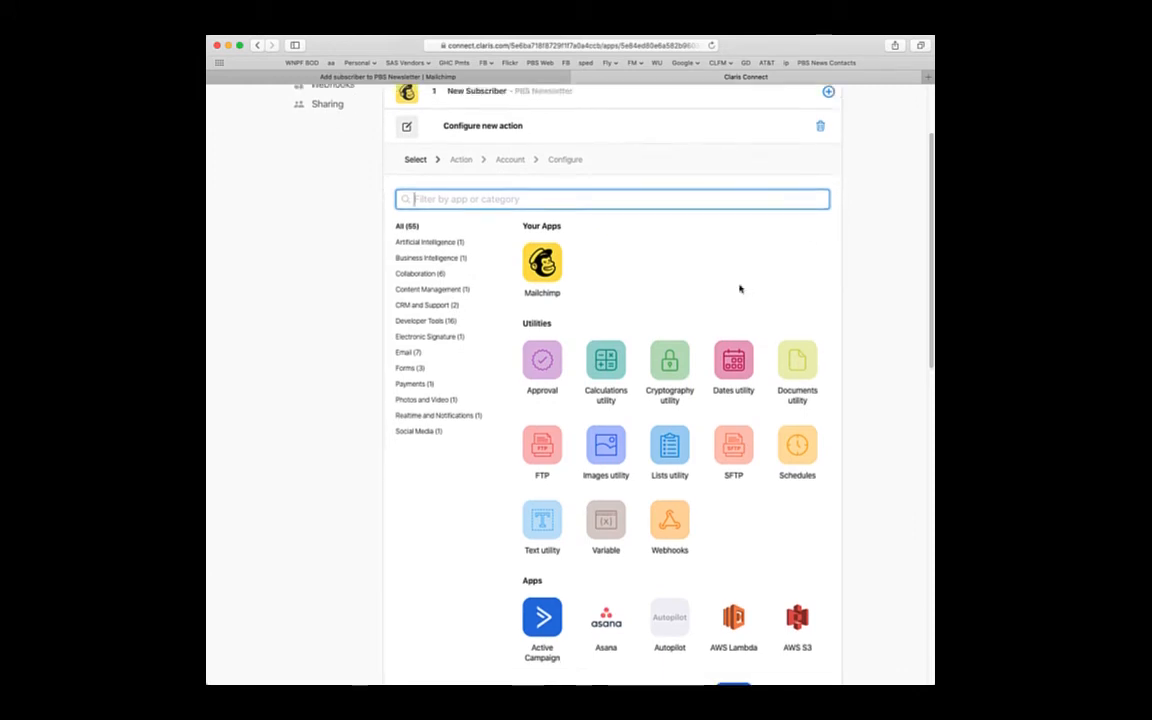
scroll(740, 289, down, 5)
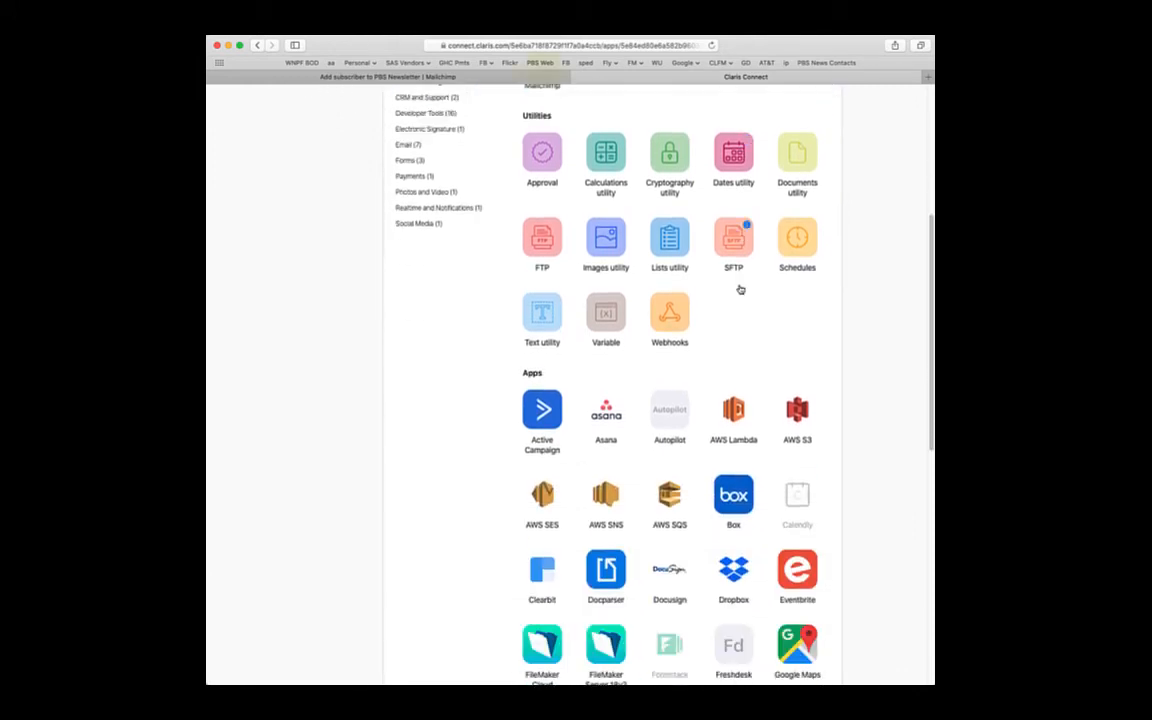
scroll(740, 289, down, 7)
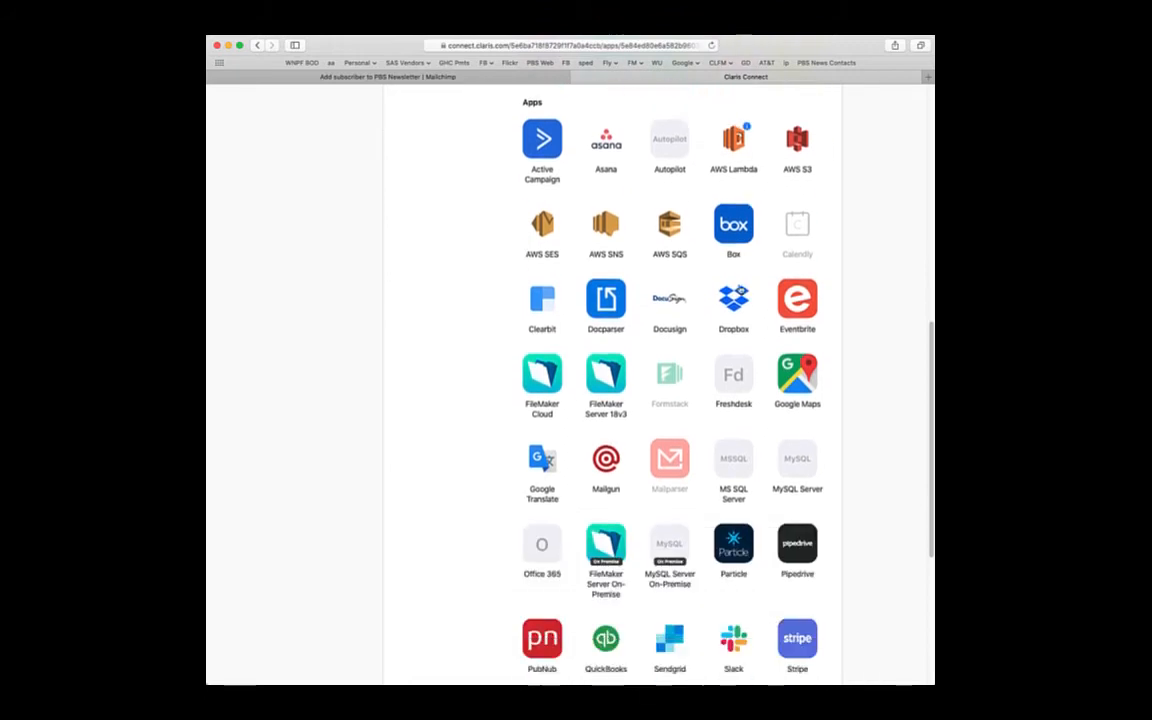
scroll(740, 289, down, 3)
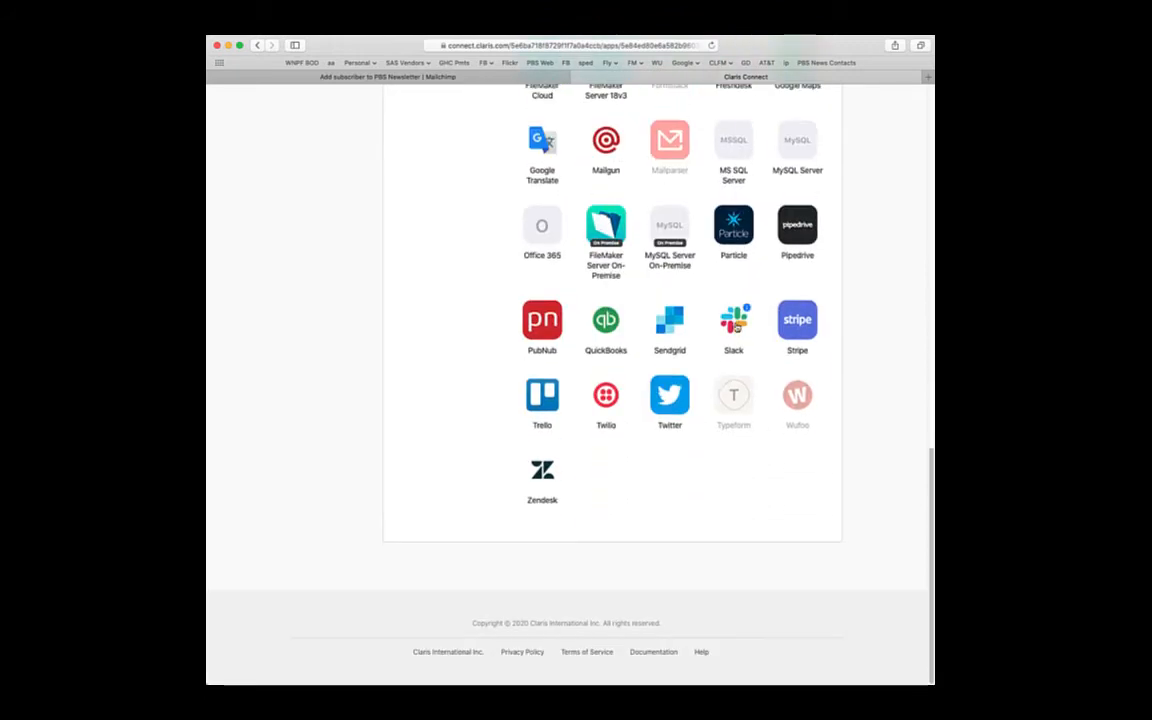
click(734, 323)
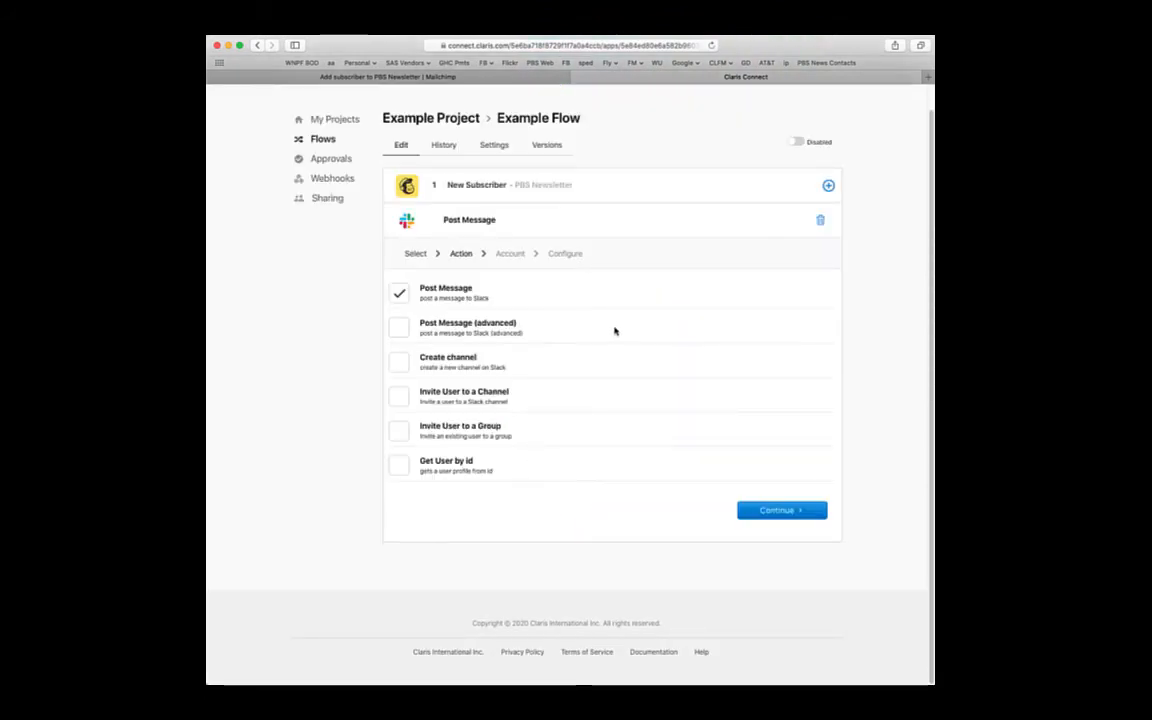
click(777, 514)
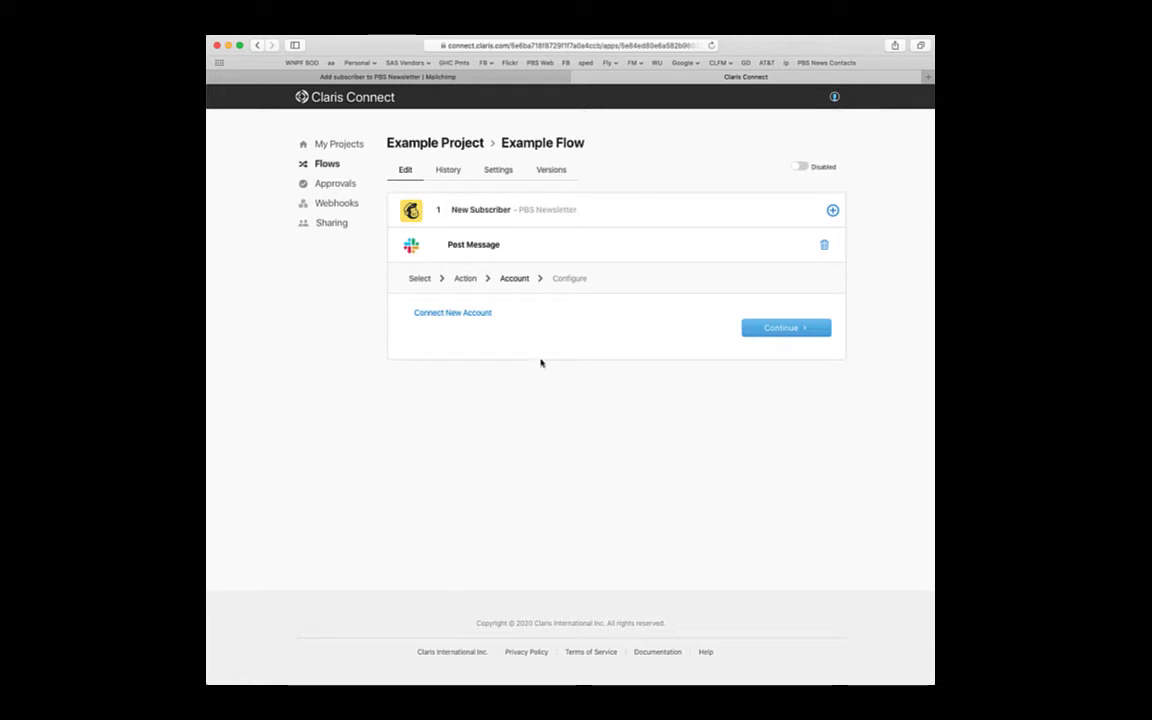
- Connect a new Slack account by allowing Claris Connect access to the workspace
click(473, 315)
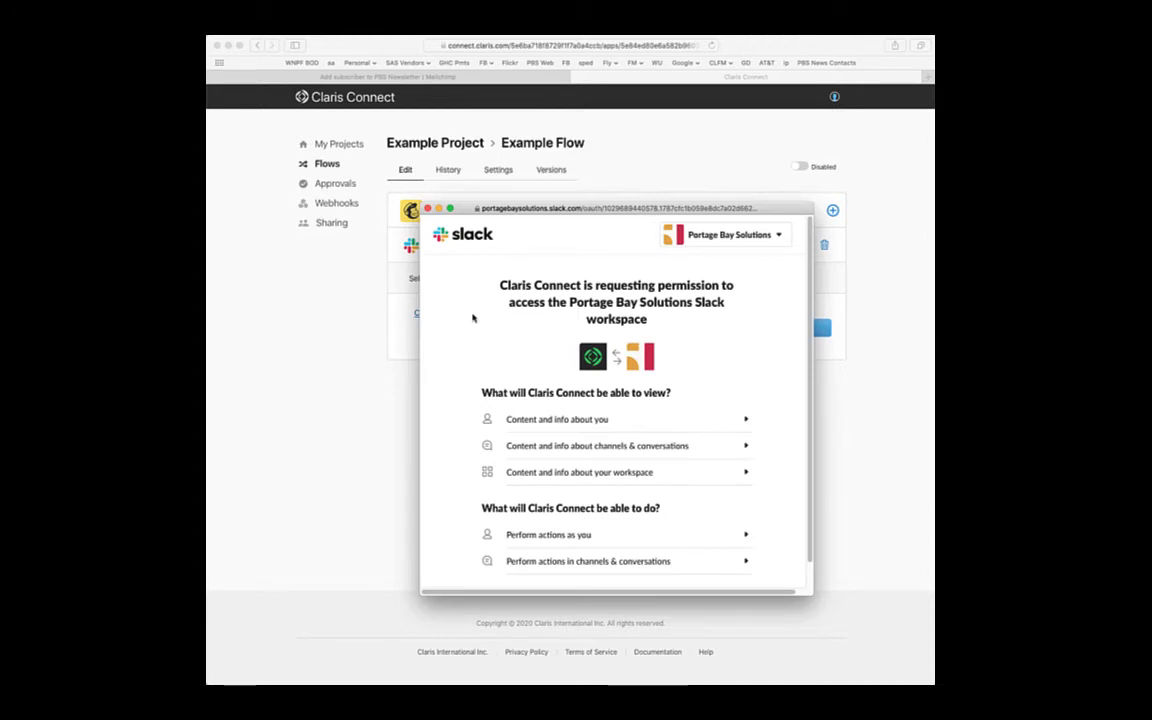
scroll(472, 318, down, 1)
click(639, 577)
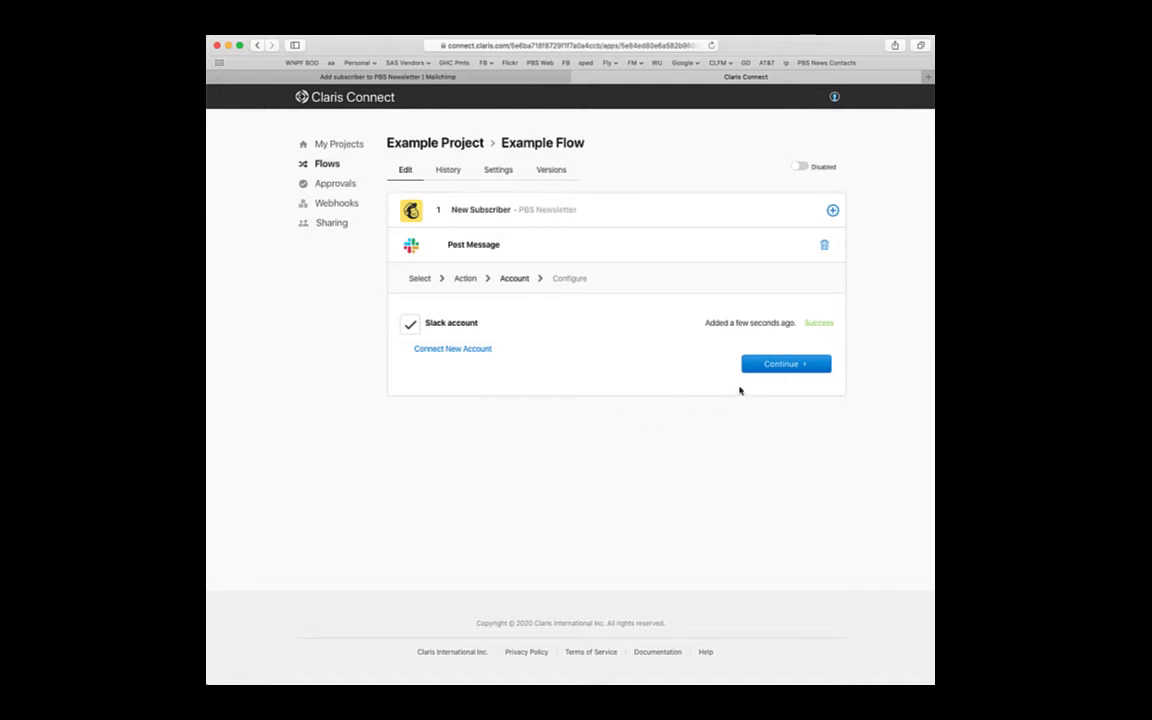
- Set the Slack channel to announcements and begin the message using Mailchimp fields
click(778, 365)
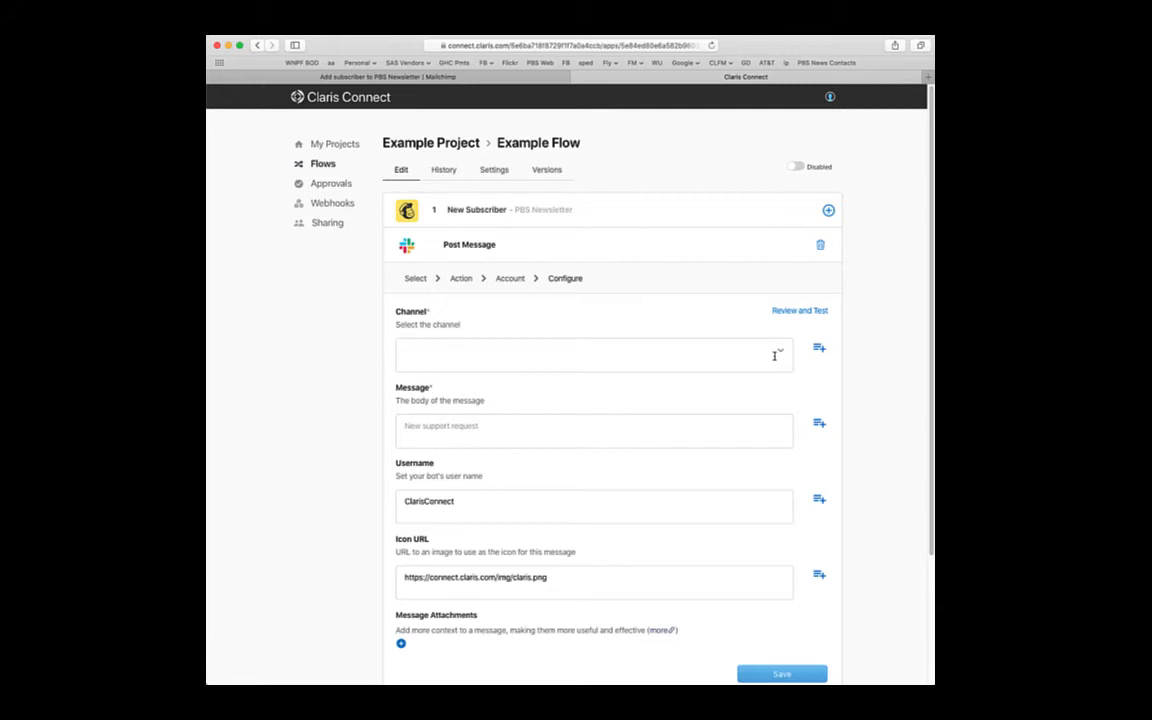
click(774, 355)
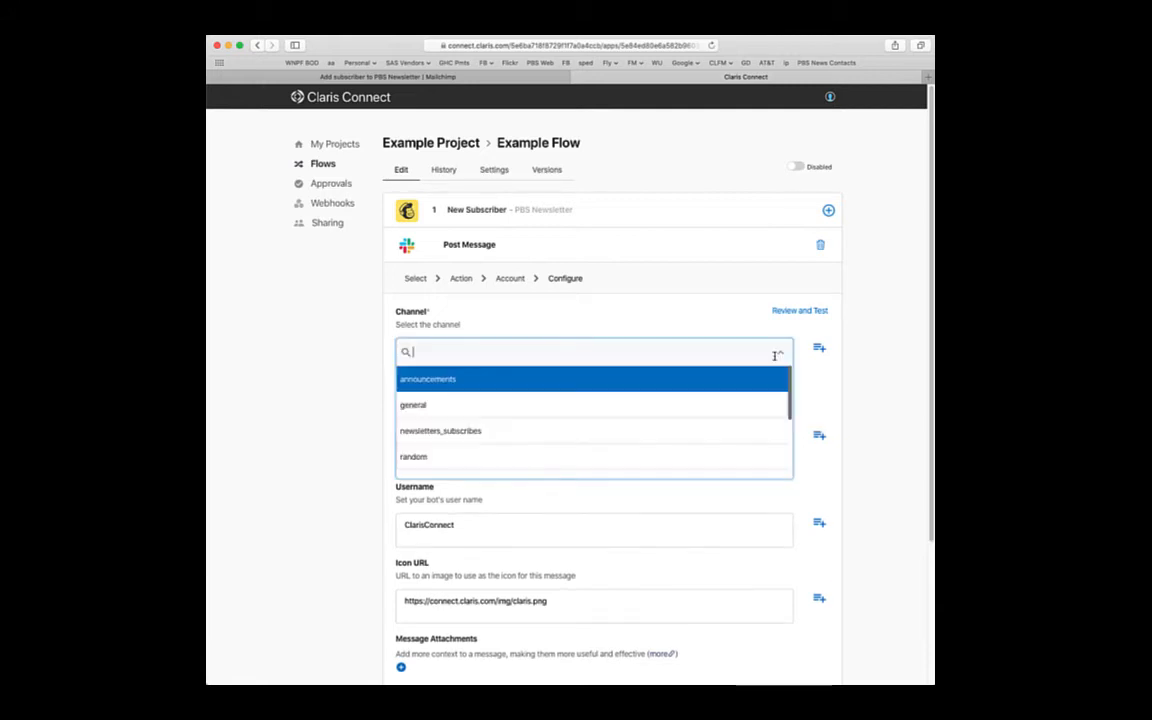
click(425, 381)
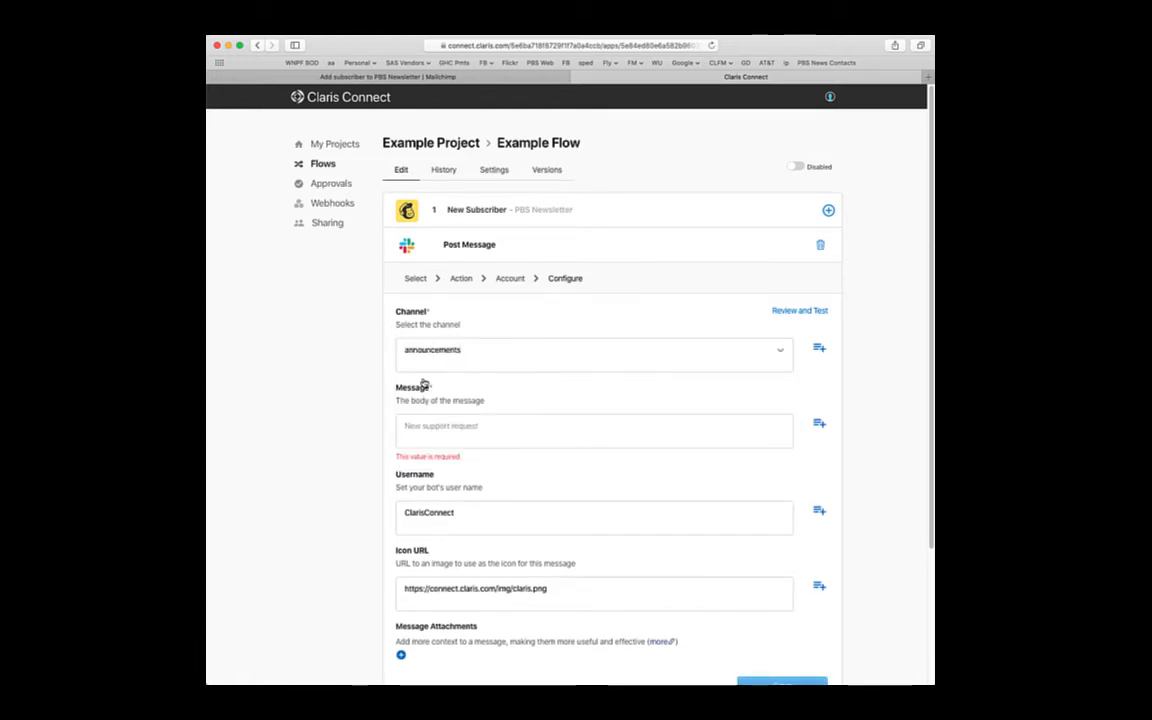
click(537, 432)
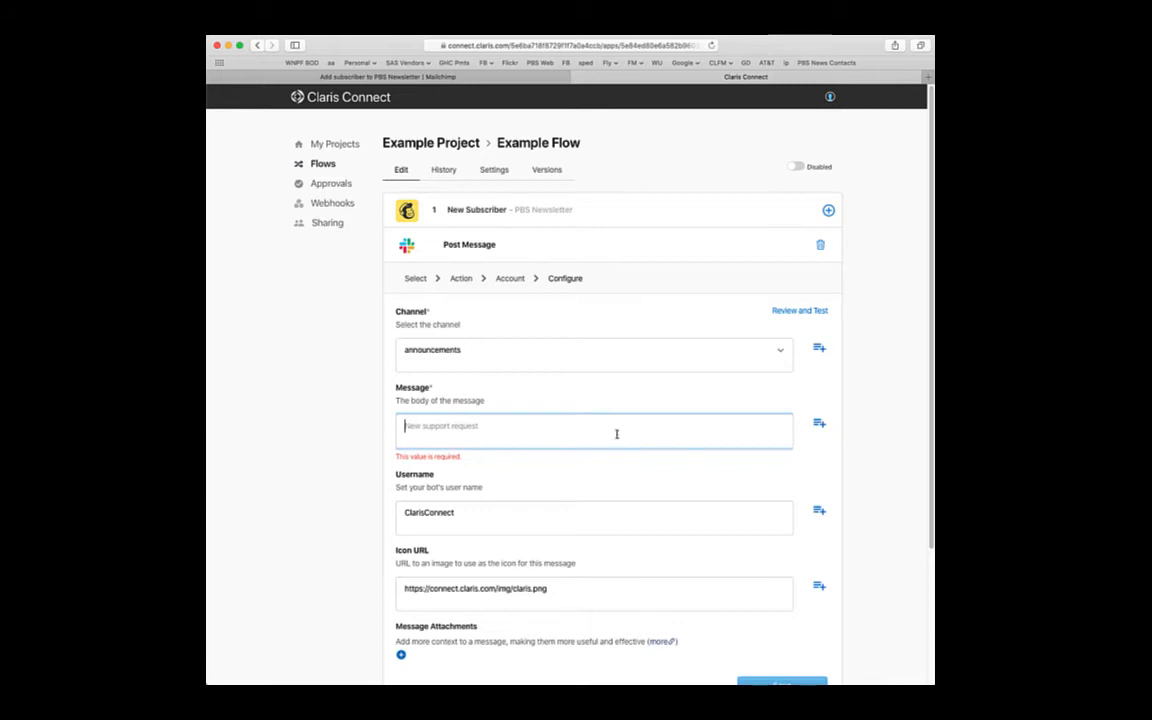
click(820, 427)
- Insert step 1's body.data.email into the Slack message, followed by 'was added to the pbs newsletter mailing list in mailchimp'
scroll(820, 427, down, 5)
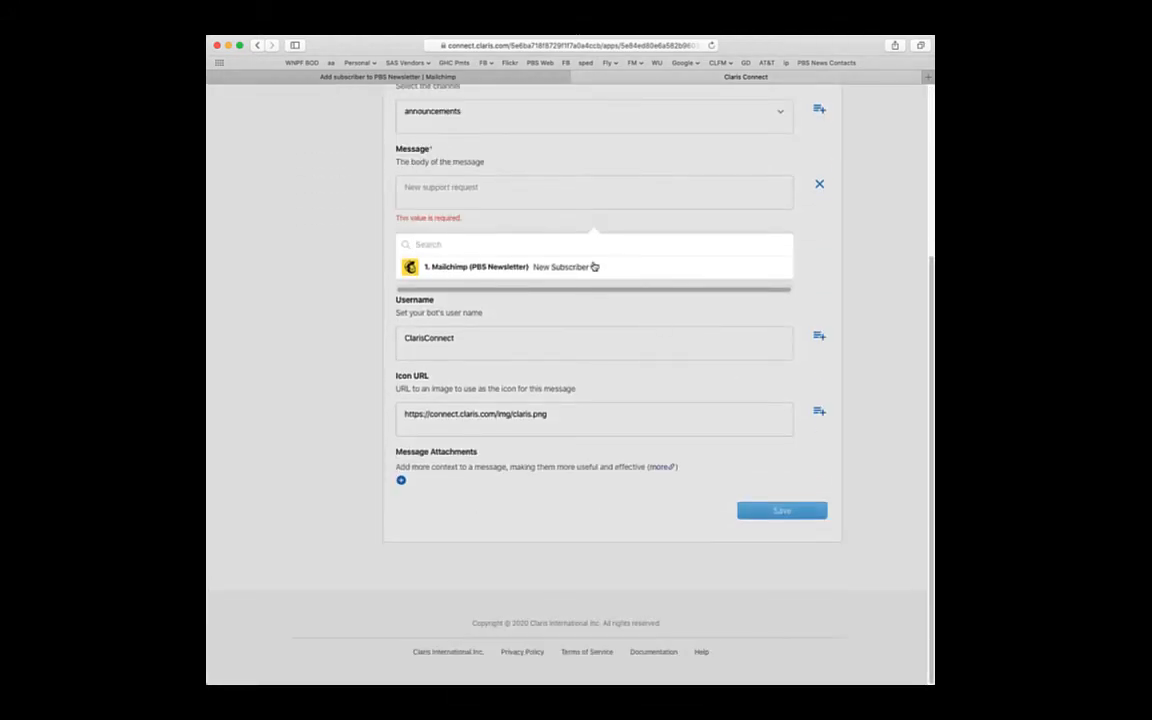
click(595, 268)
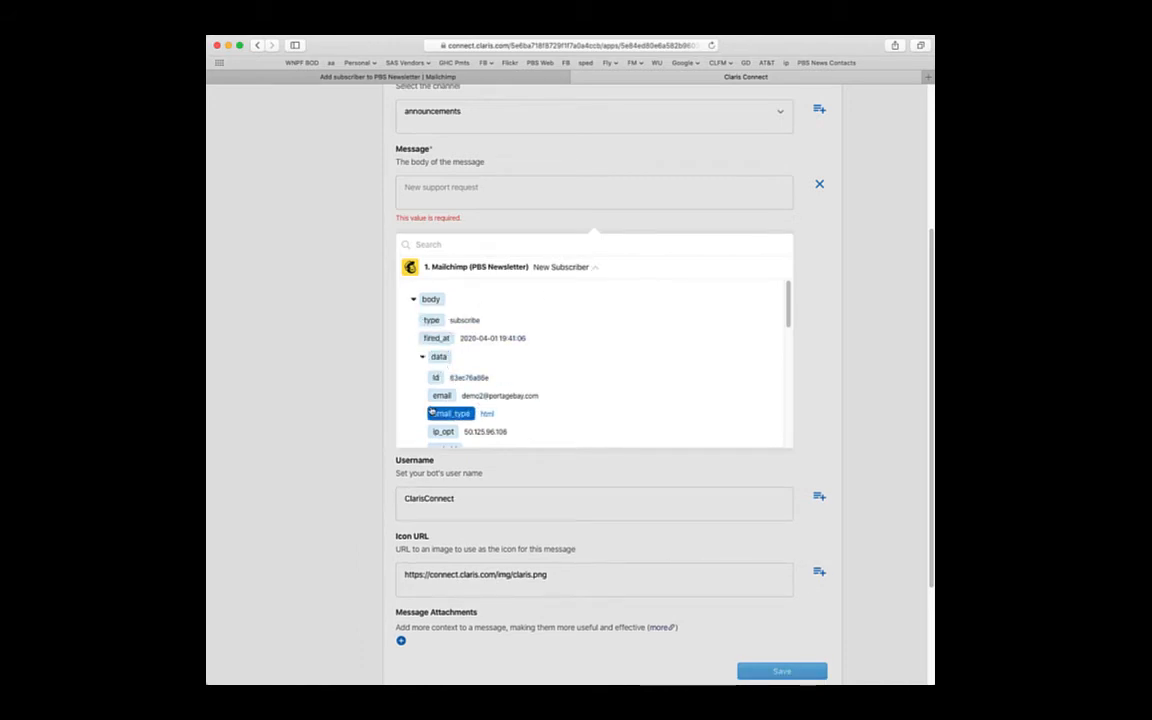
click(438, 398)
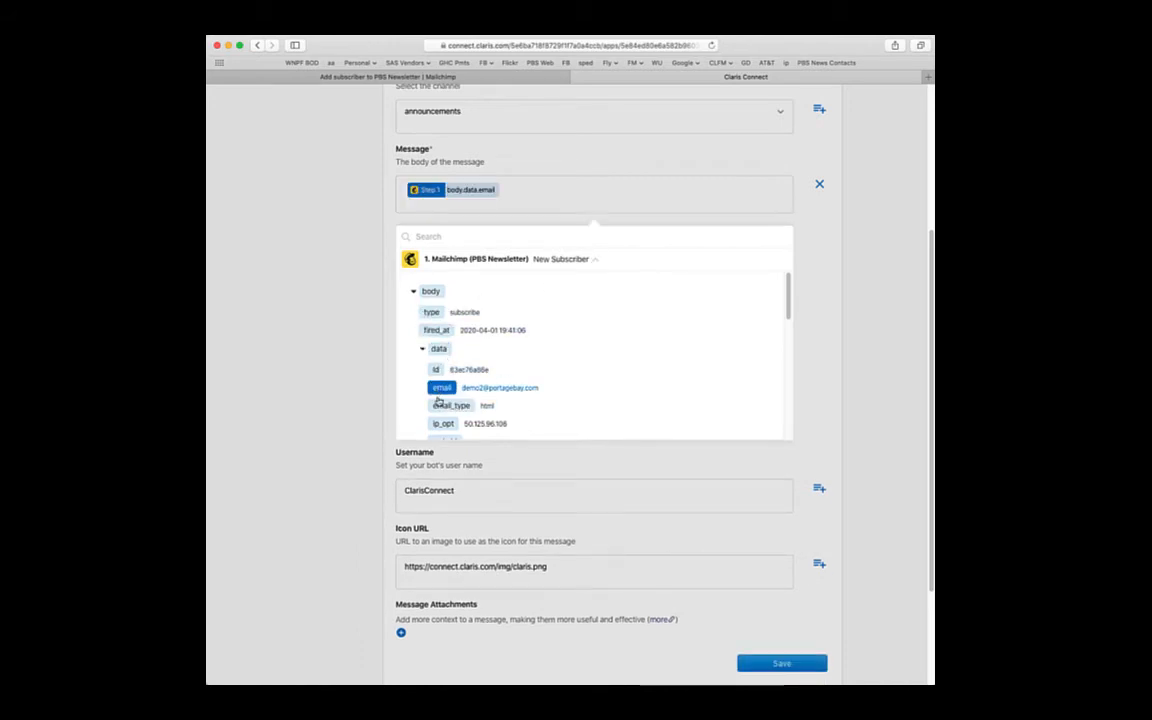
click(537, 195)
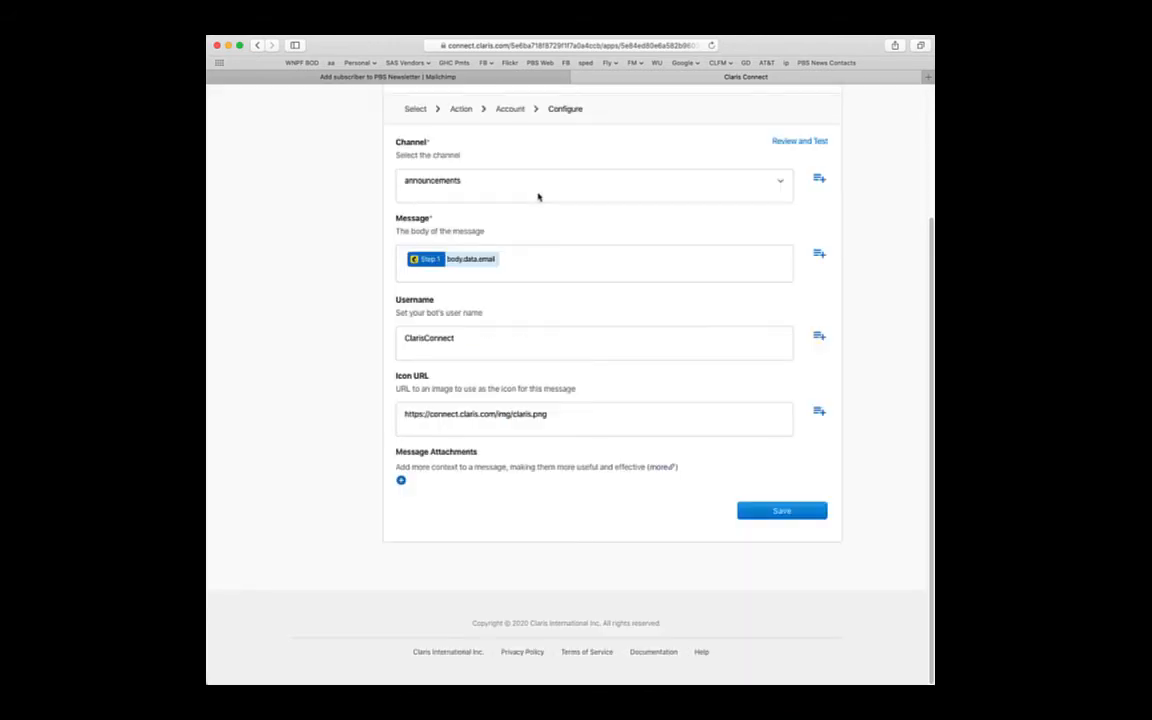
click(543, 275)
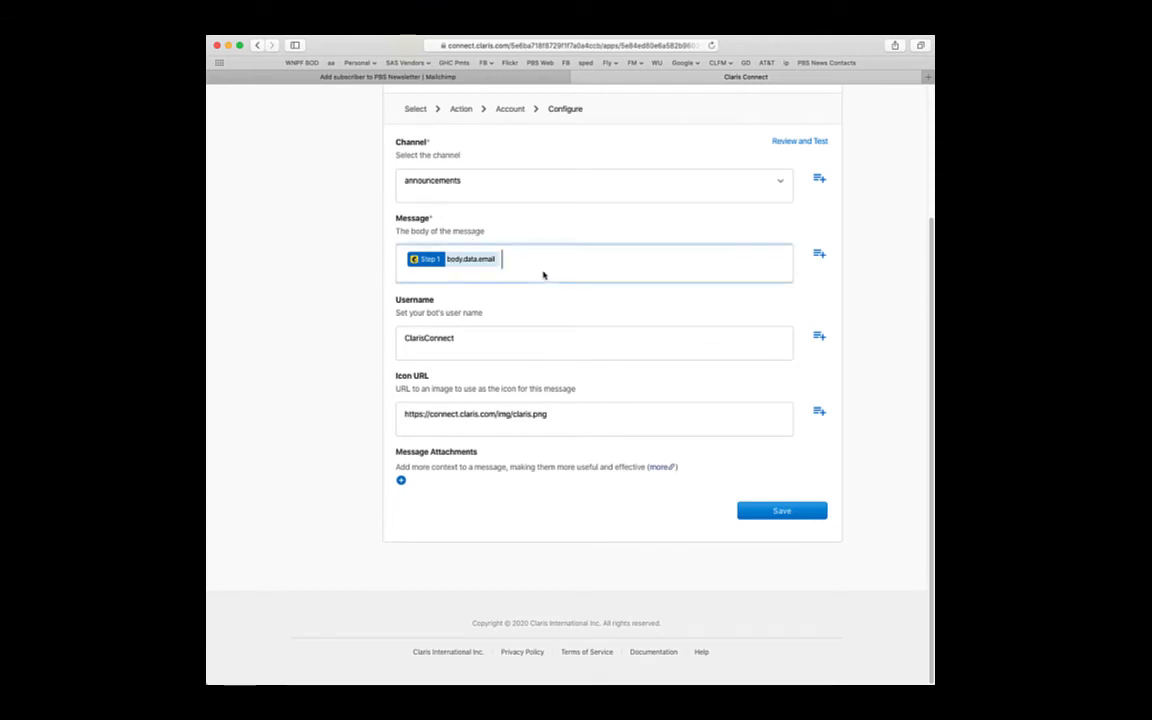
text(was added to the pbs newsletter m)
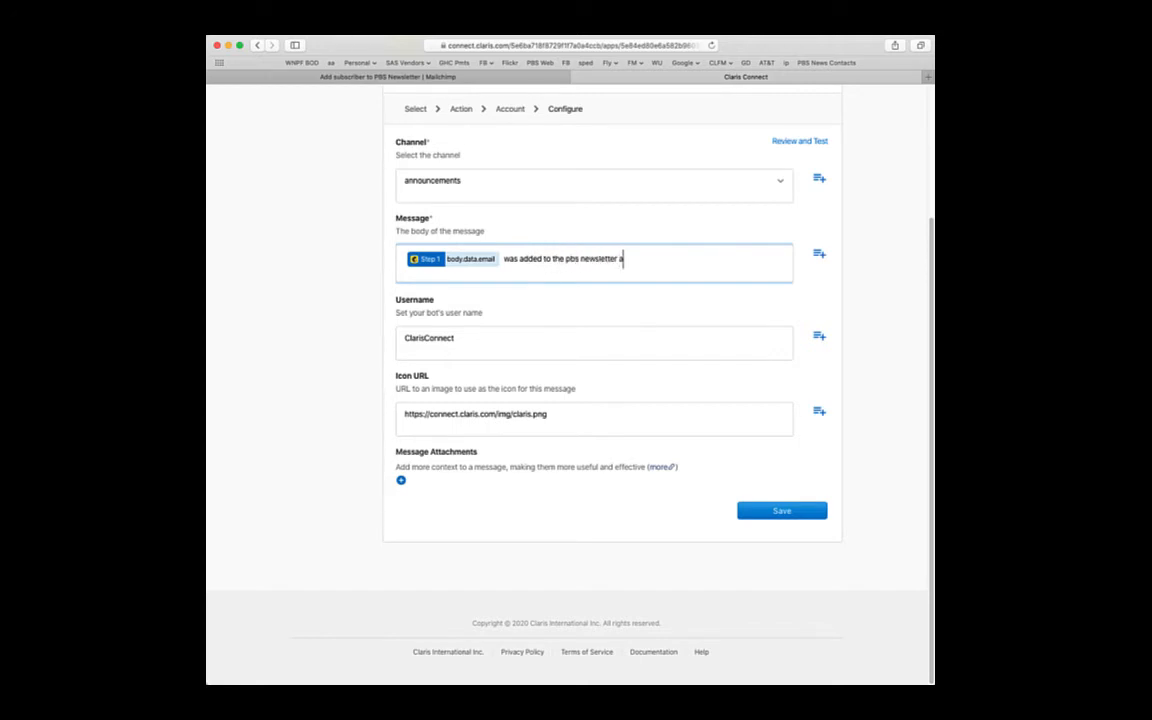
text(ailing l)
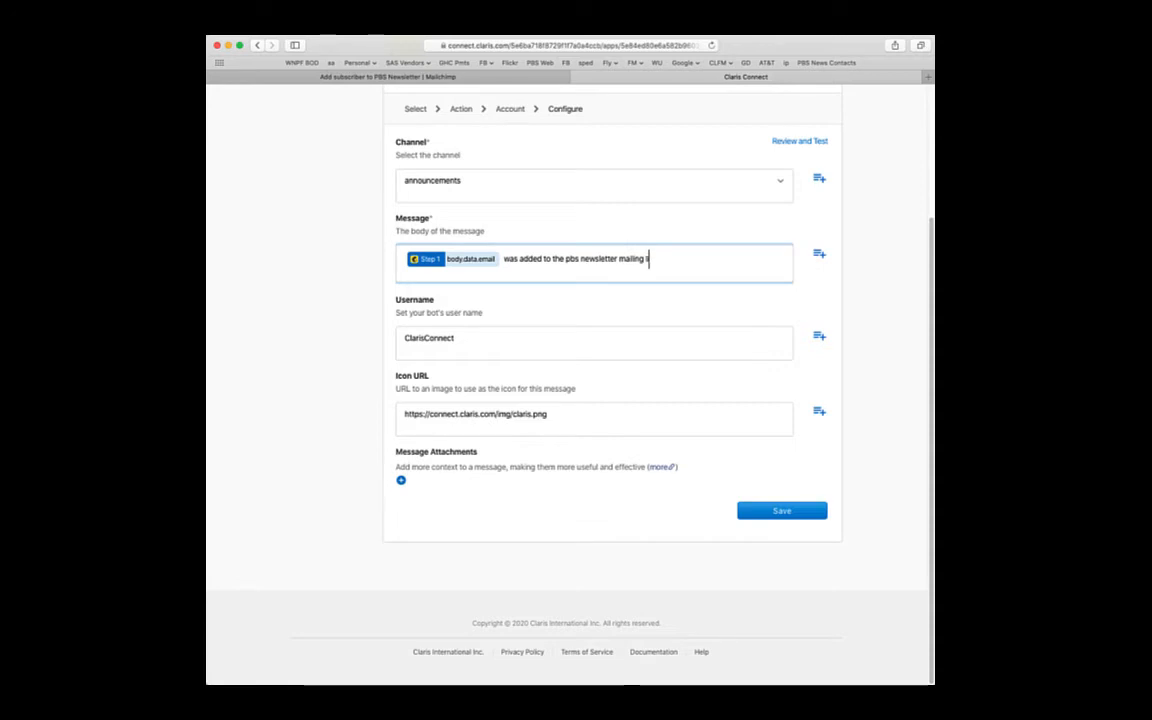
text(ist in mailchimp)
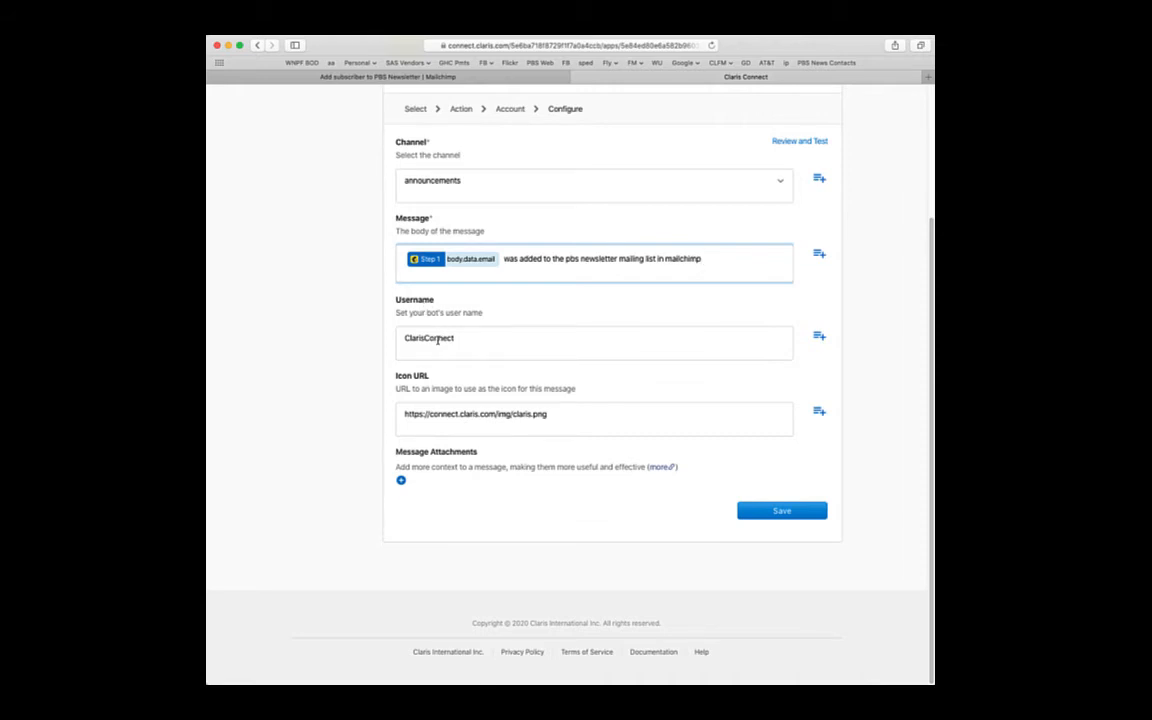
- Save the Slack step, enable Example Flow with flow history on, and switch to Mailchimp's add-subscriber page
click(779, 512)
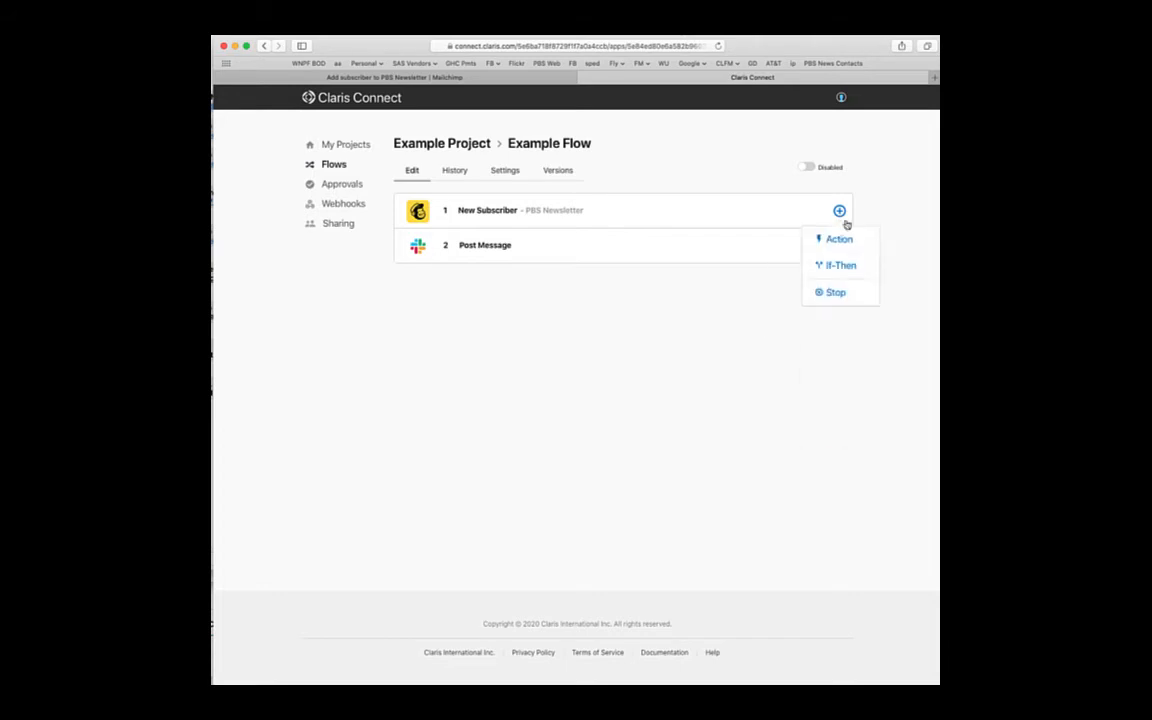
click(807, 168)
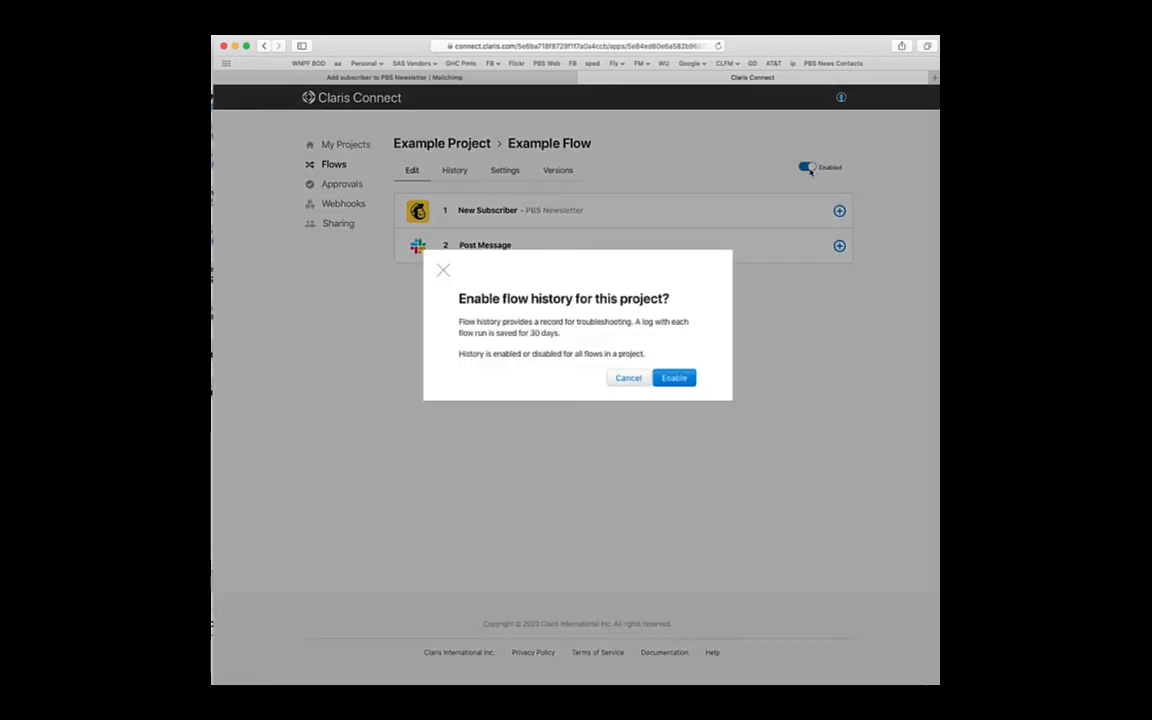
click(674, 377)
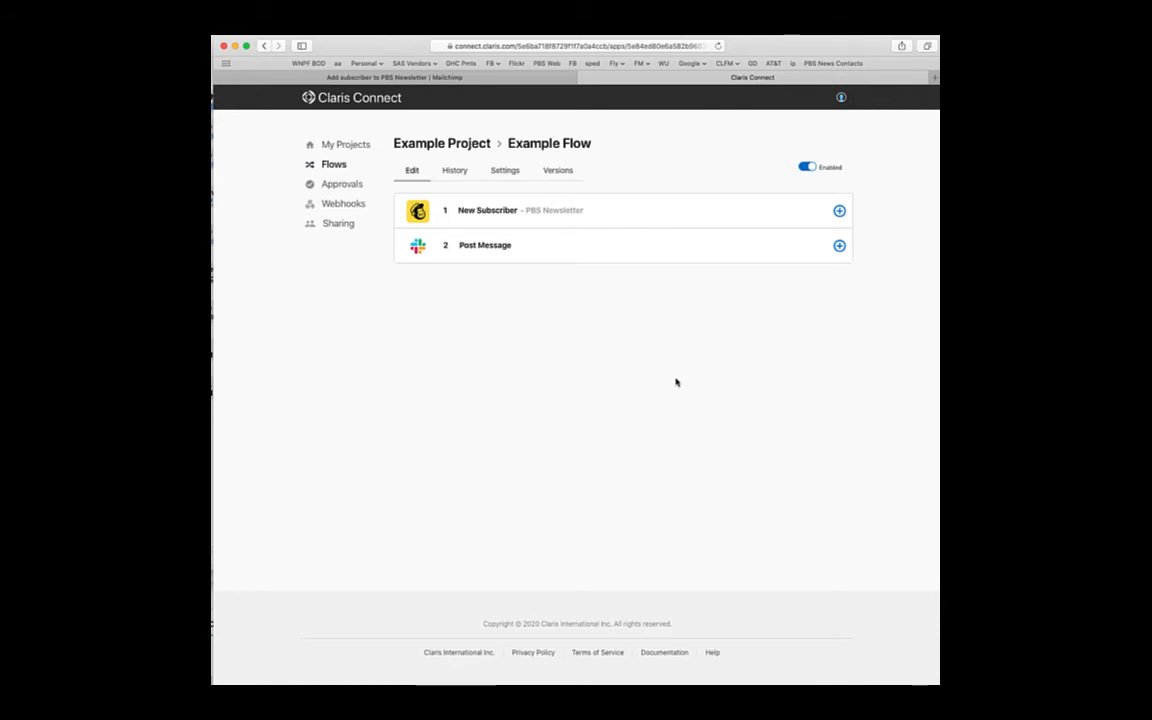
click(452, 78)
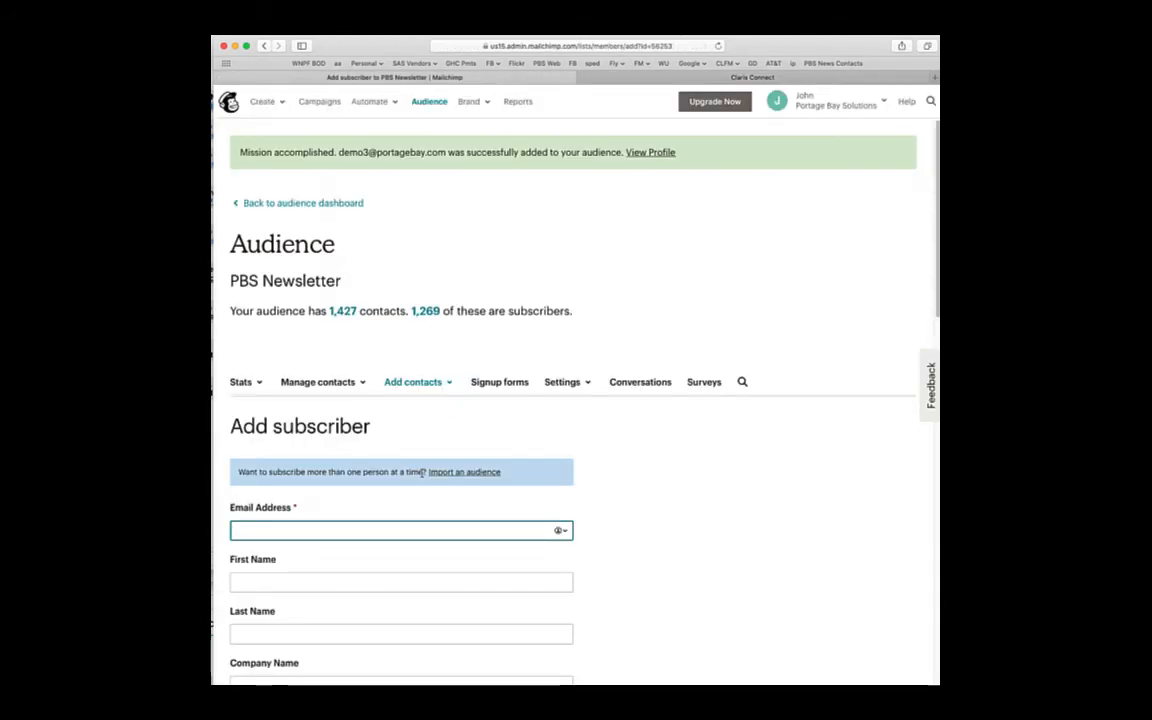
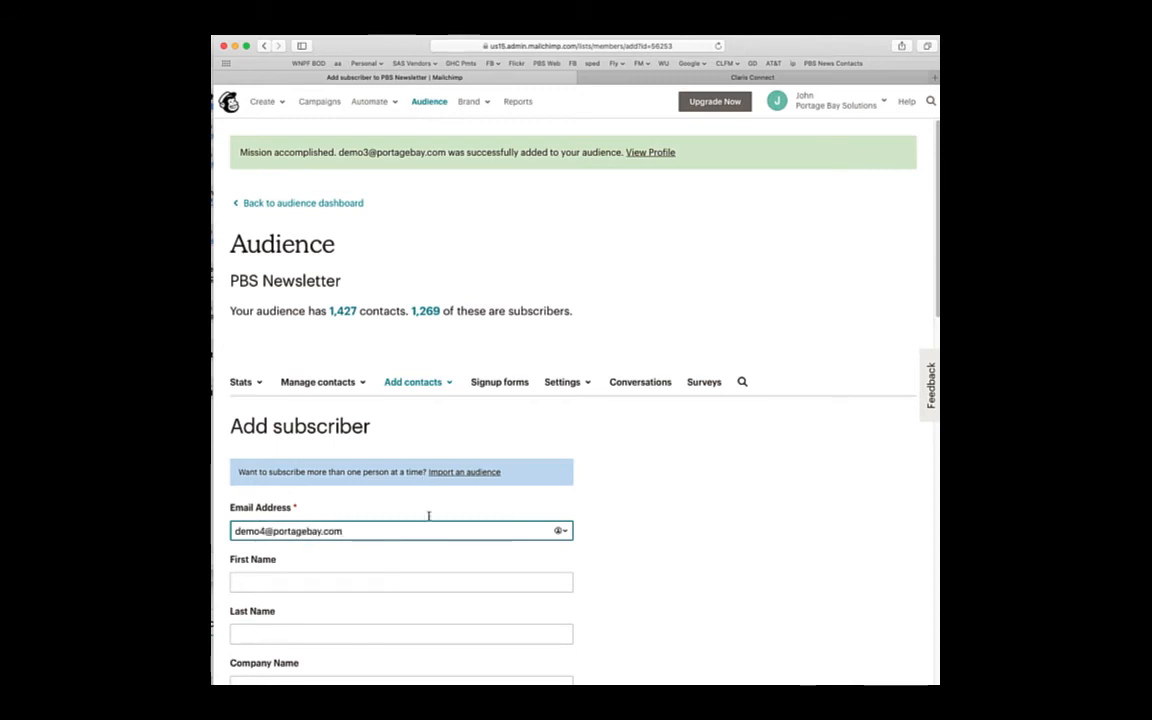
- Subscribe a test email address to PBS Newsletter with email permission ticked
scroll(435, 535, down, 10)
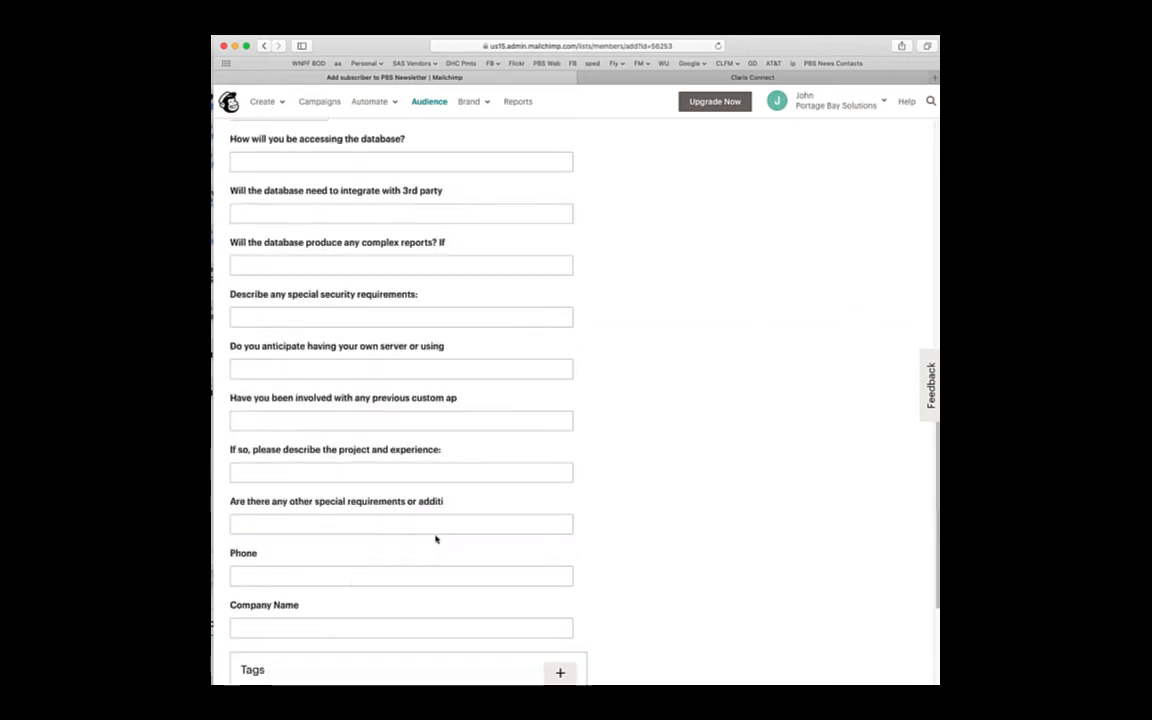
scroll(332, 562, down, 2)
click(236, 525)
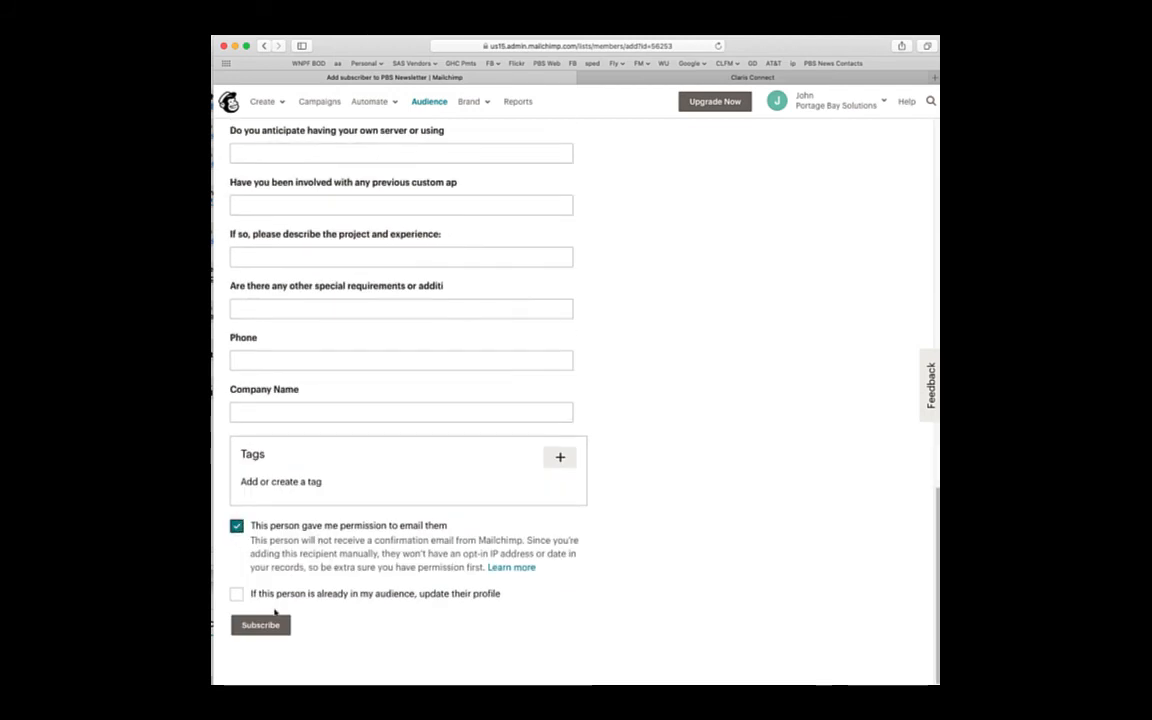
click(268, 624)
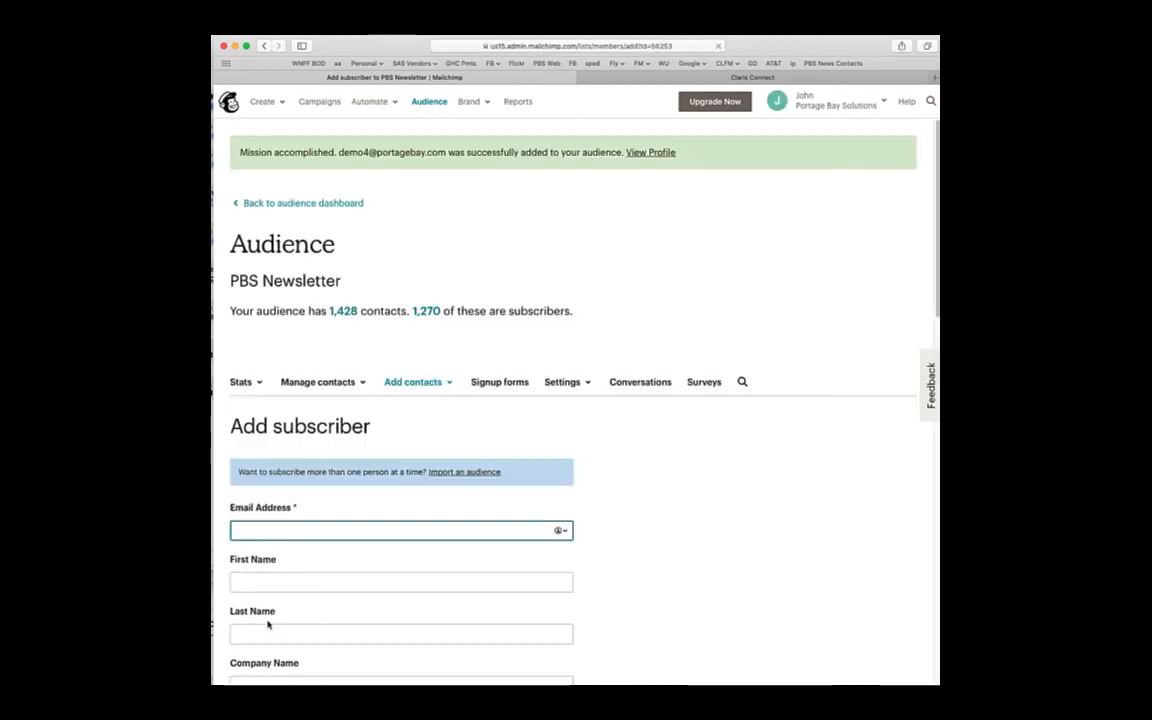
key(super+Tab)
key(super+Tab)
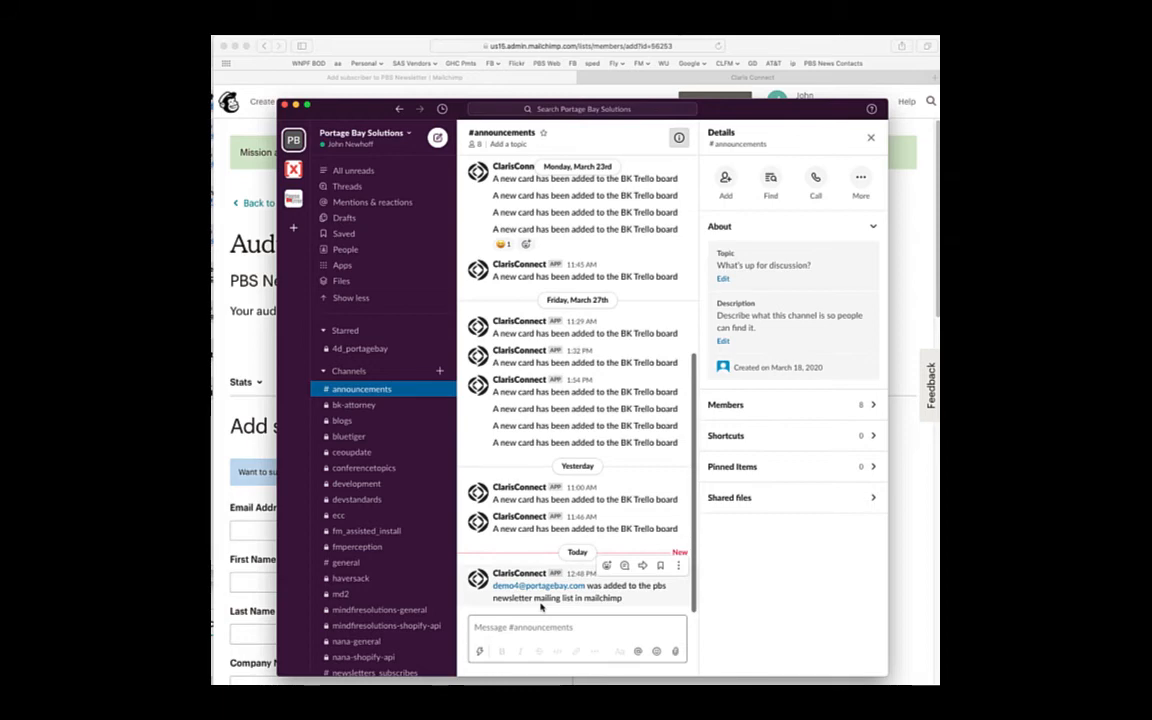
key(super+Tab)
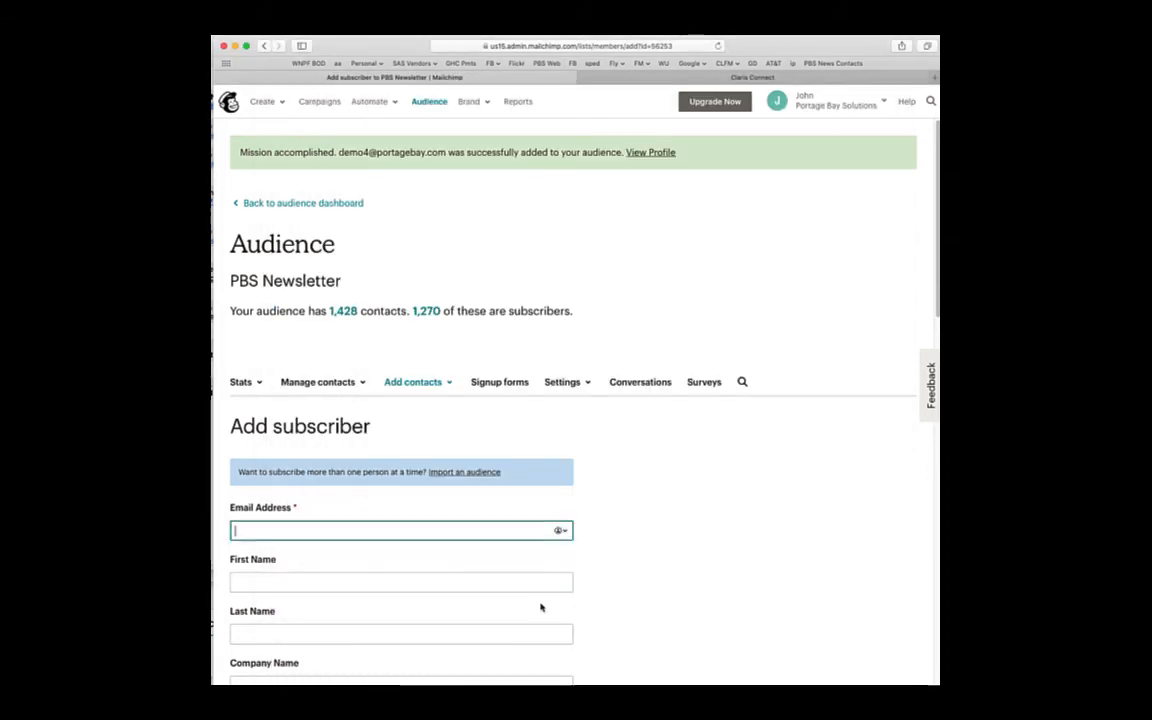
- Back in Claris Connect, check the PBSInternal project's flows, then return to My Projects
click(821, 79)
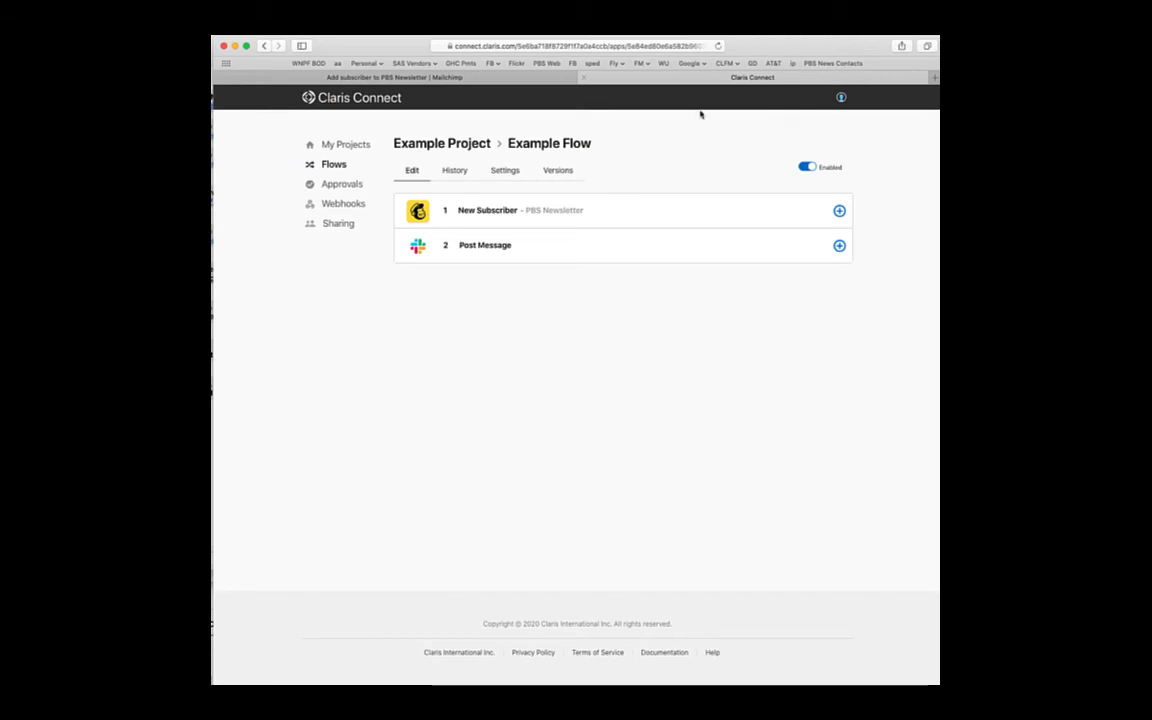
click(337, 146)
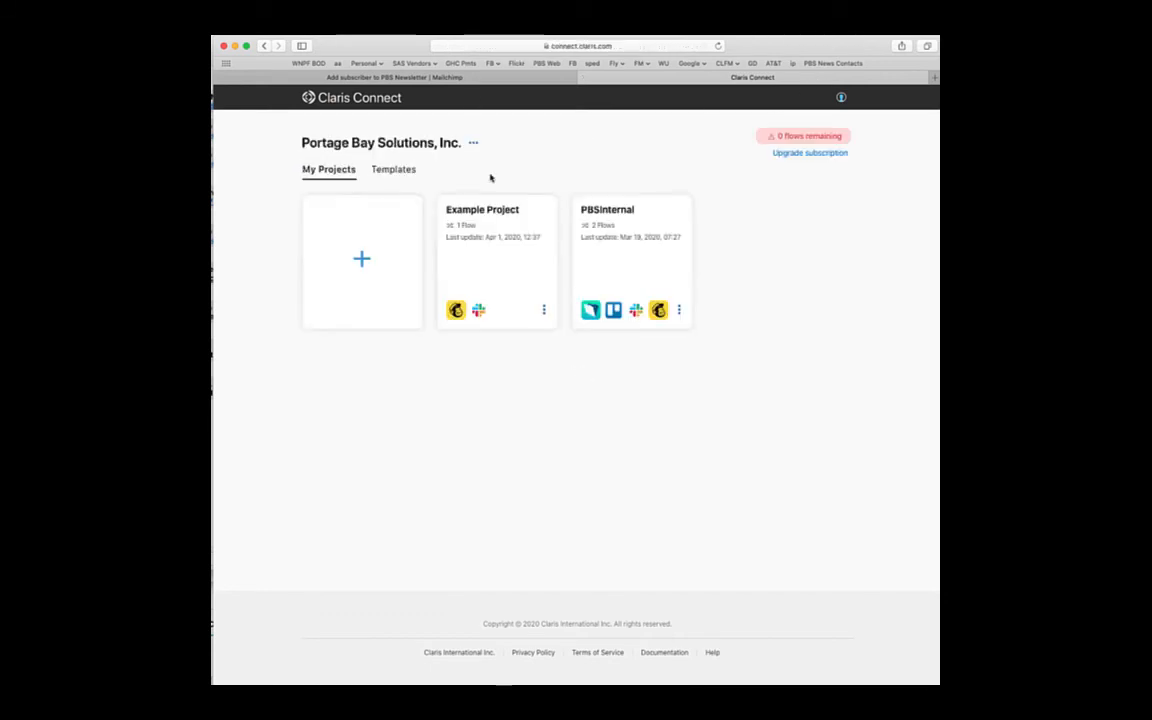
click(607, 220)
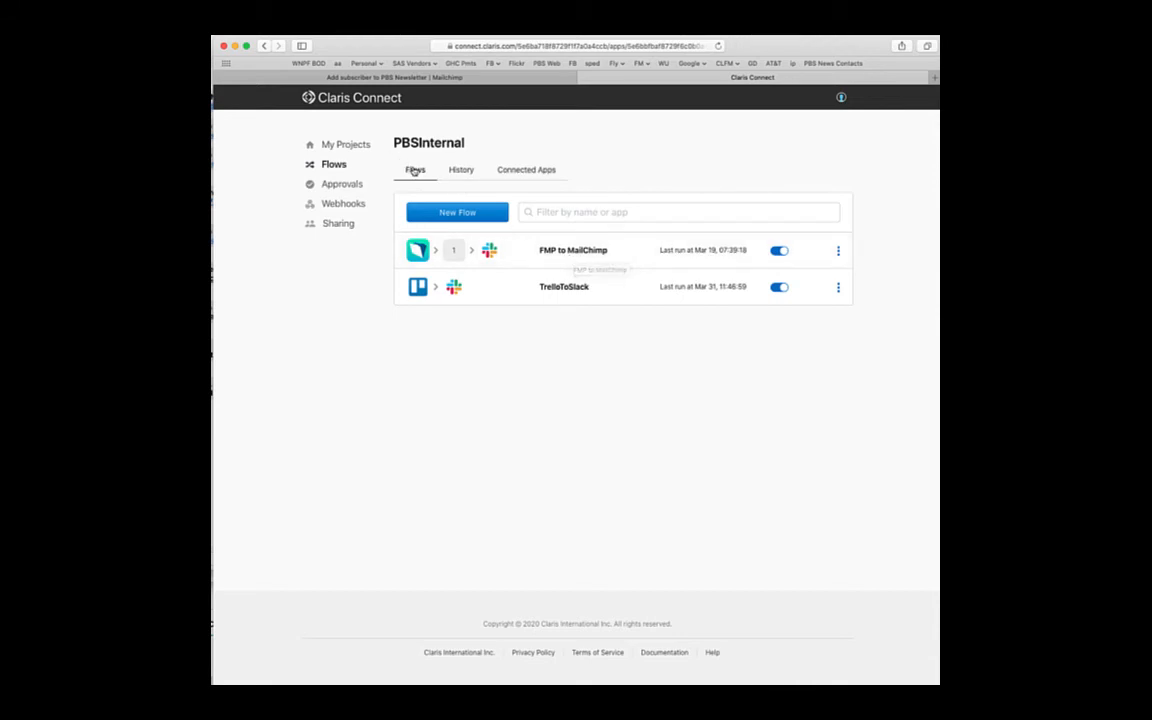
click(345, 145)
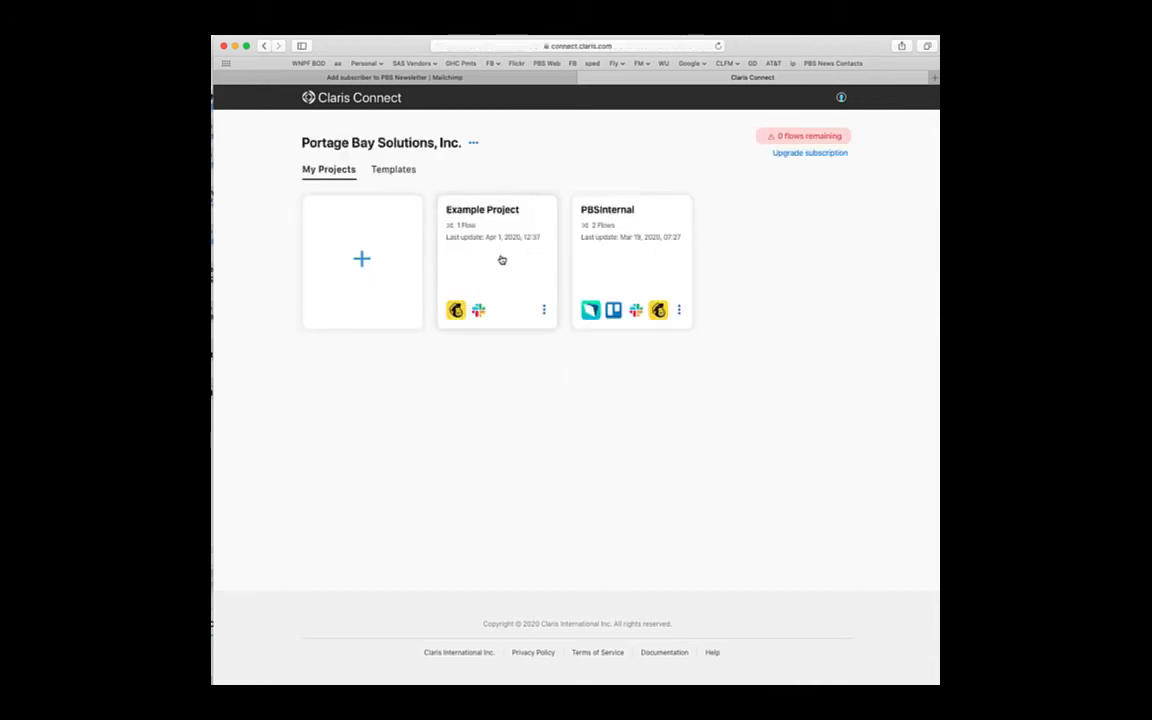